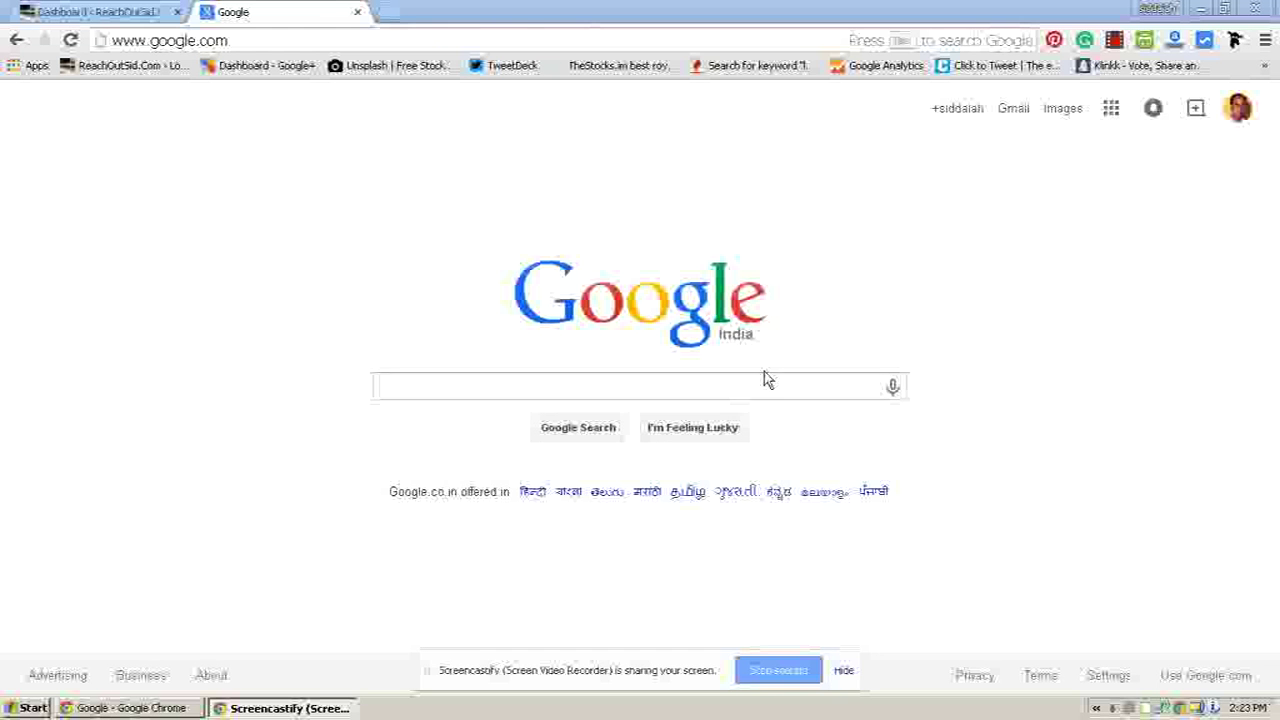
- Search Google for "custom search engine"
{"action": "left_click", "coordinate": [480, 386]}
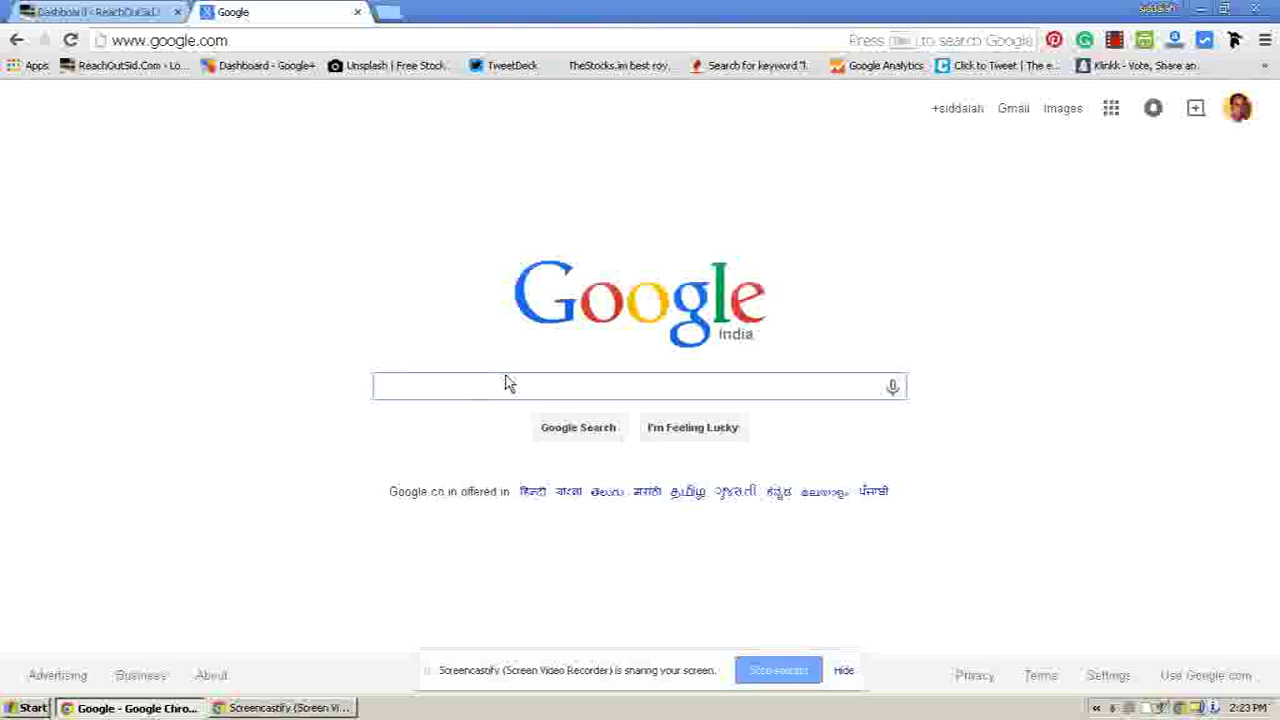
{"action": "type", "text": "csuto"}
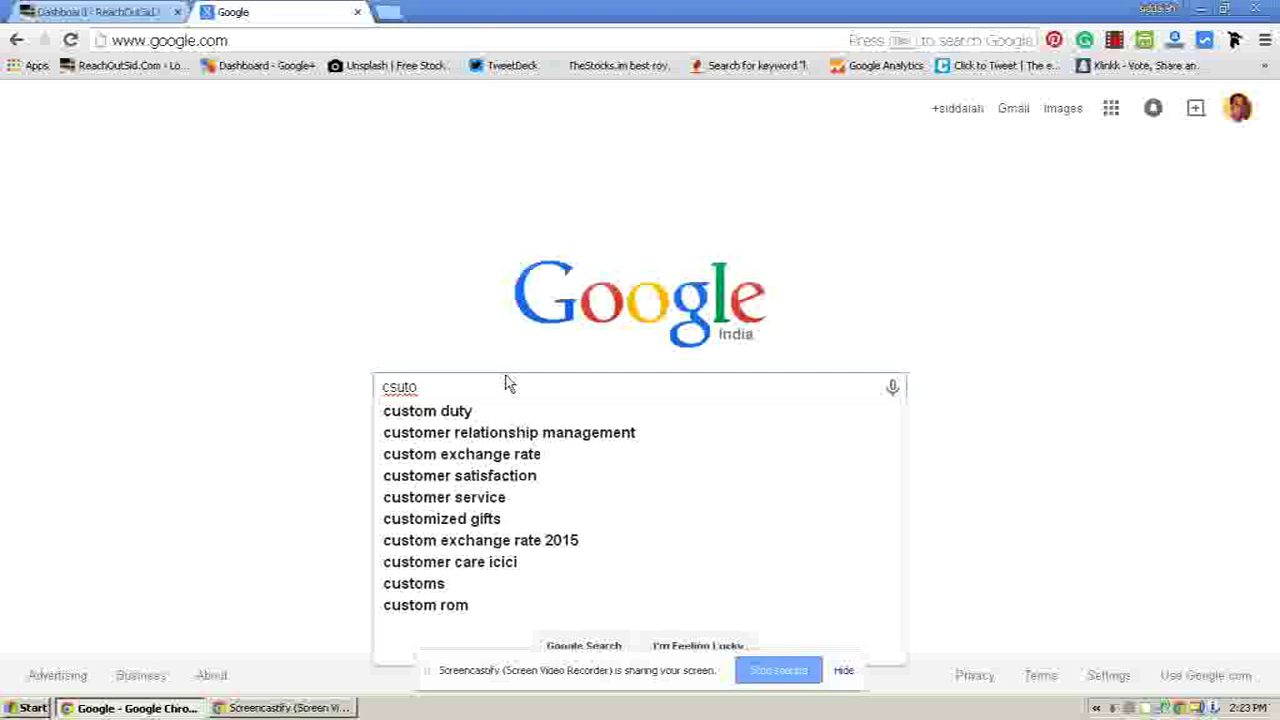
{"action": "type", "text": "m se"}
{"action": "key", "text": "BackSpace"}
{"action": "type", "text": "m sear"}
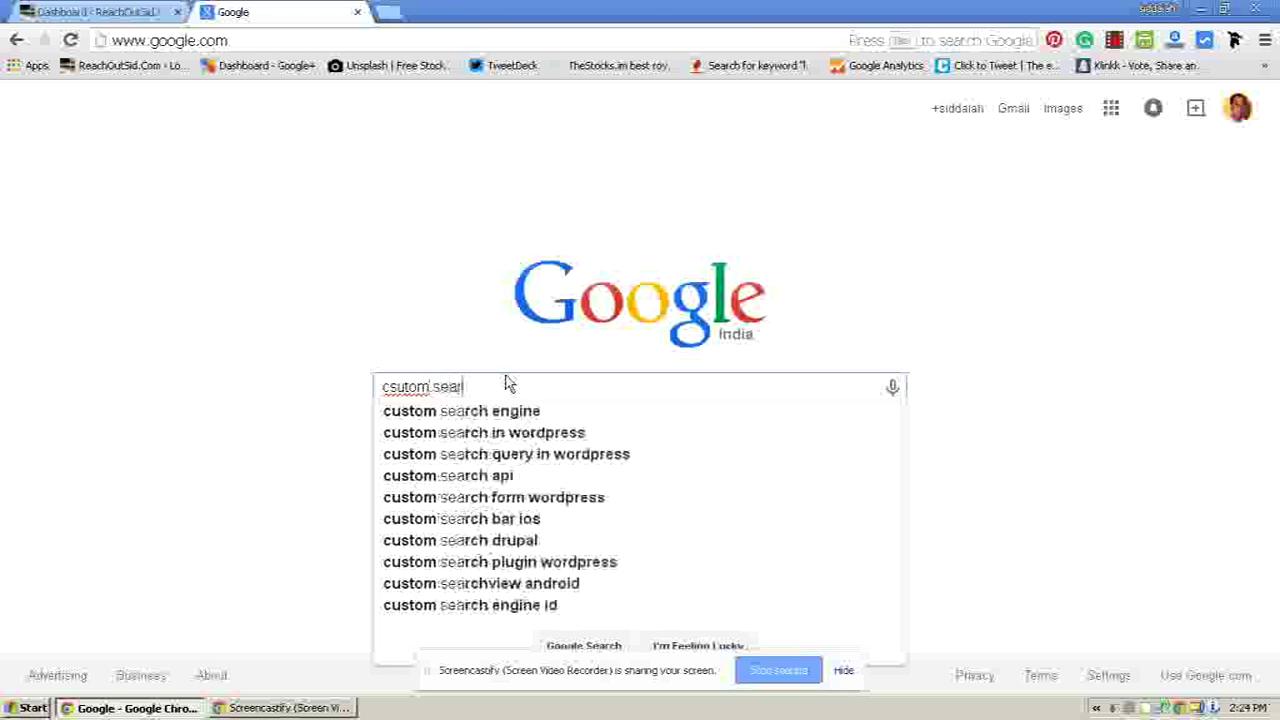
{"action": "type", "text": "ch engine"}
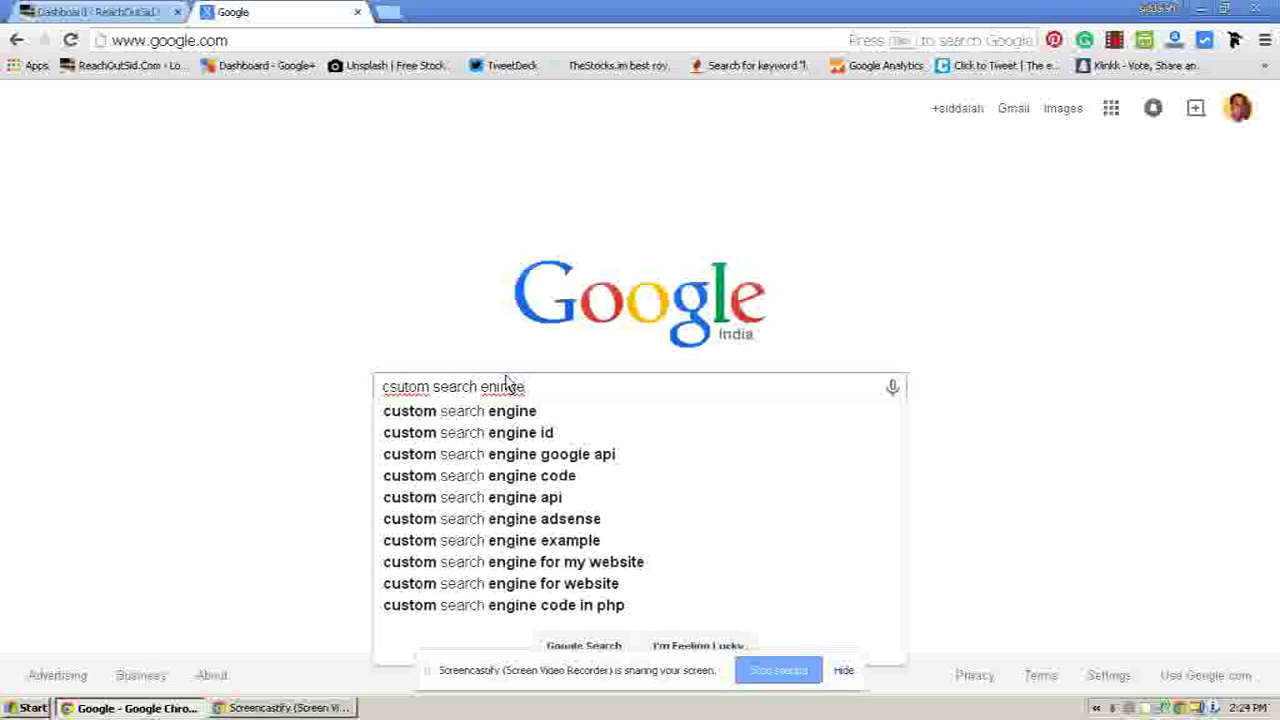
{"action": "key", "text": "Down"}
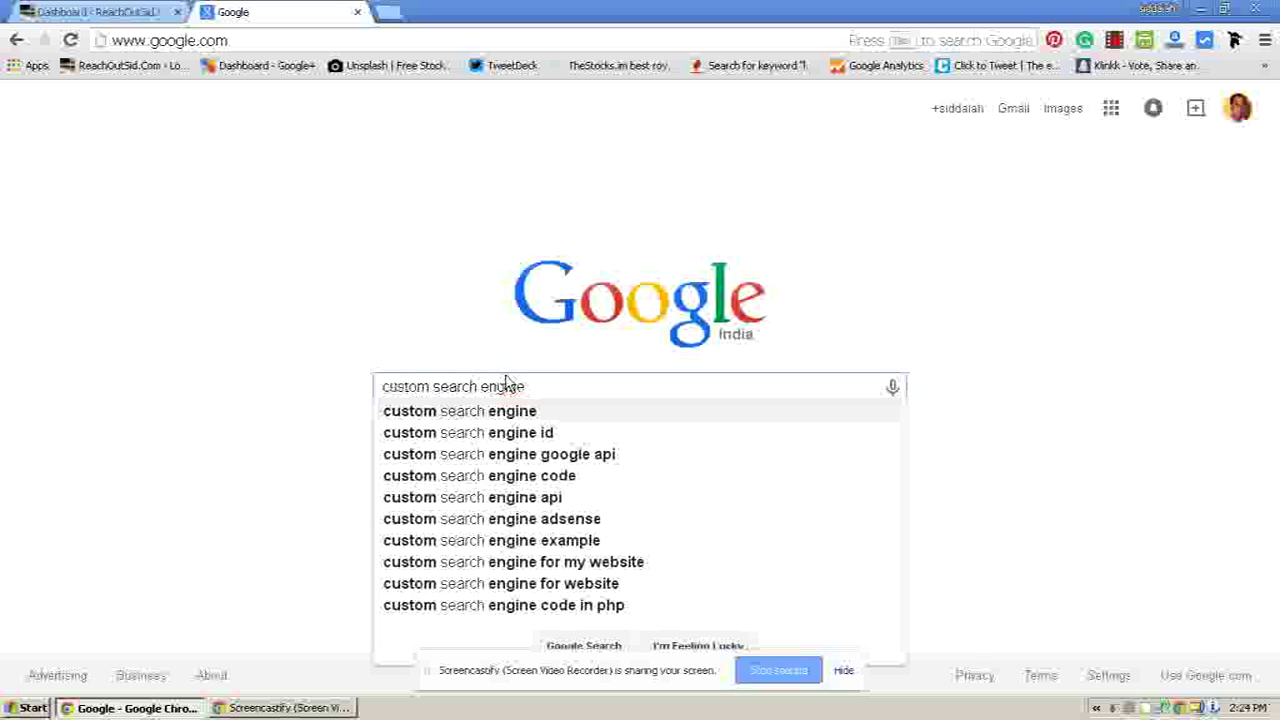
{"action": "key", "text": "Return"}
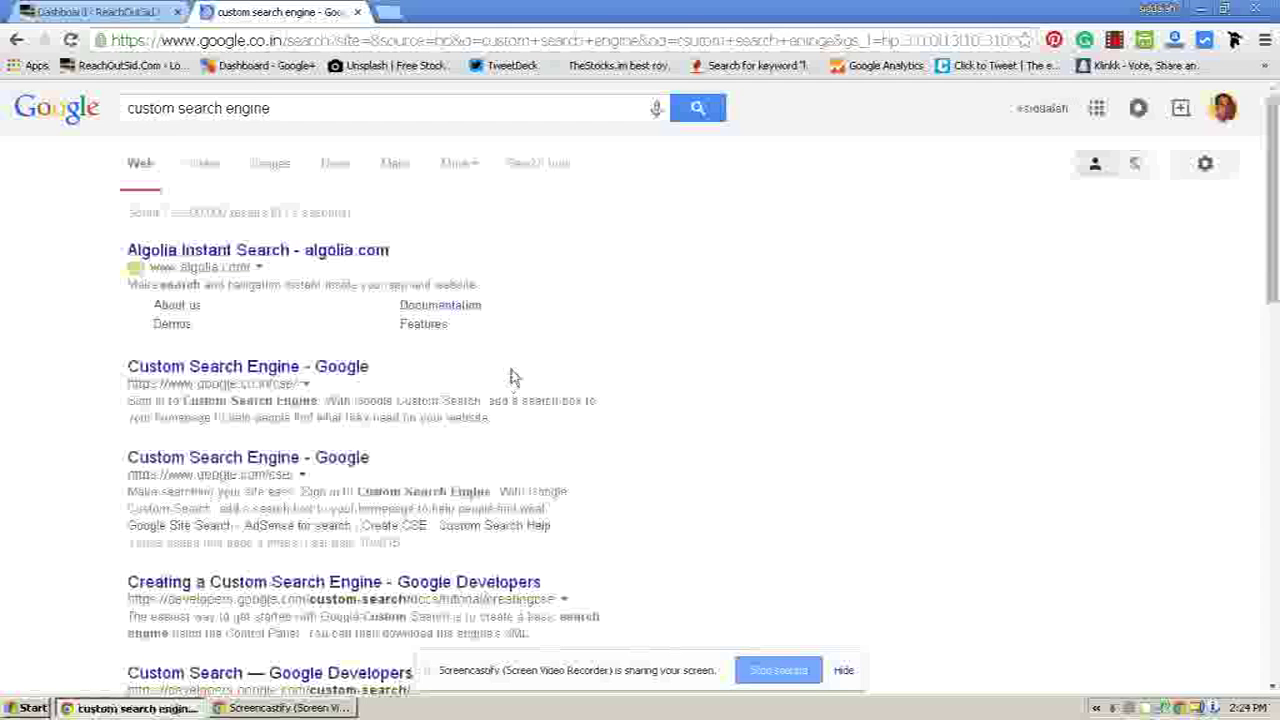
- Open the Google Custom Search Engine site from the google.com/cse result and go to its list of search engines
{"action": "scroll", "coordinate": [515, 375], "scroll_direction": "down", "scroll_amount": 1}
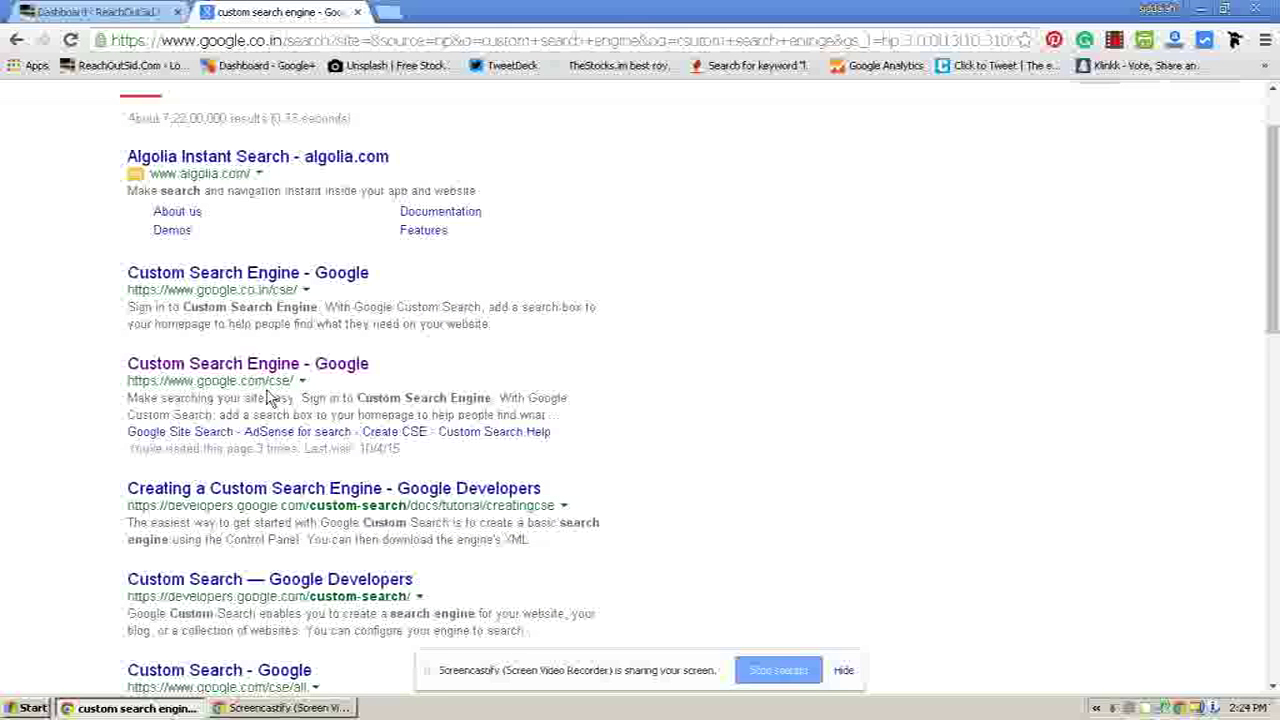
{"action": "left_click", "coordinate": [494, 431]}
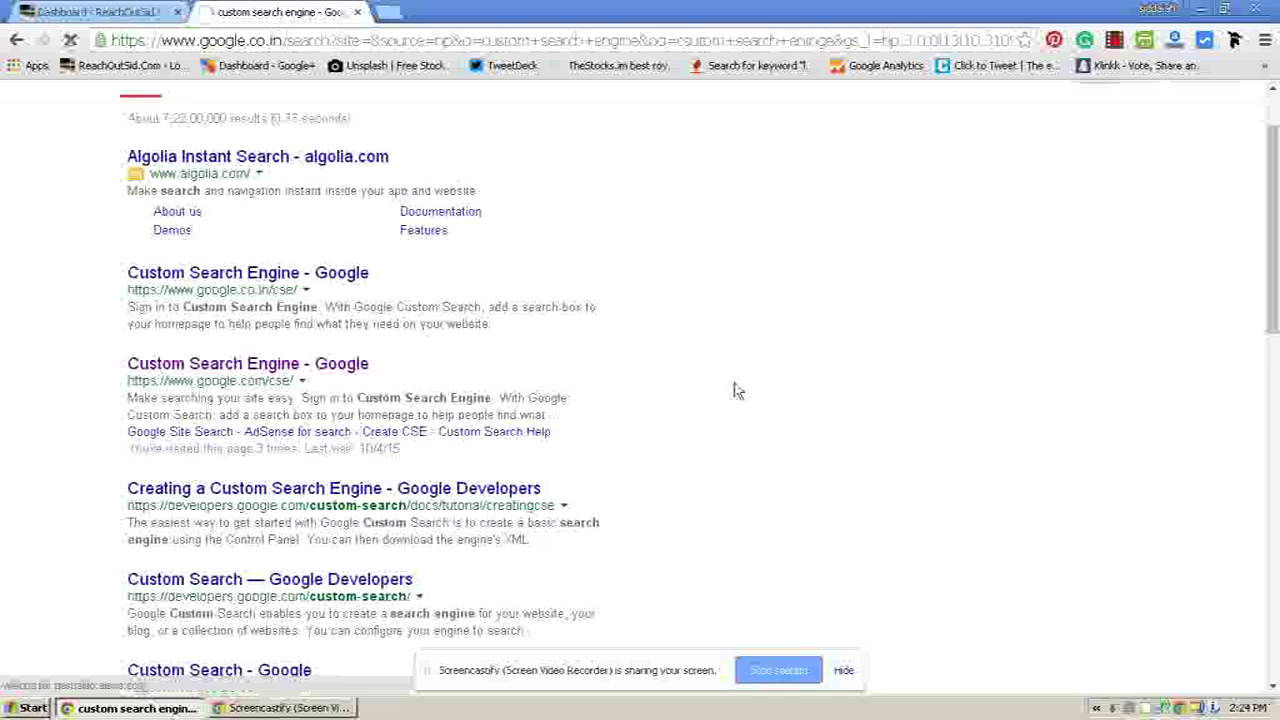
{"action": "left_click", "coordinate": [268, 368]}
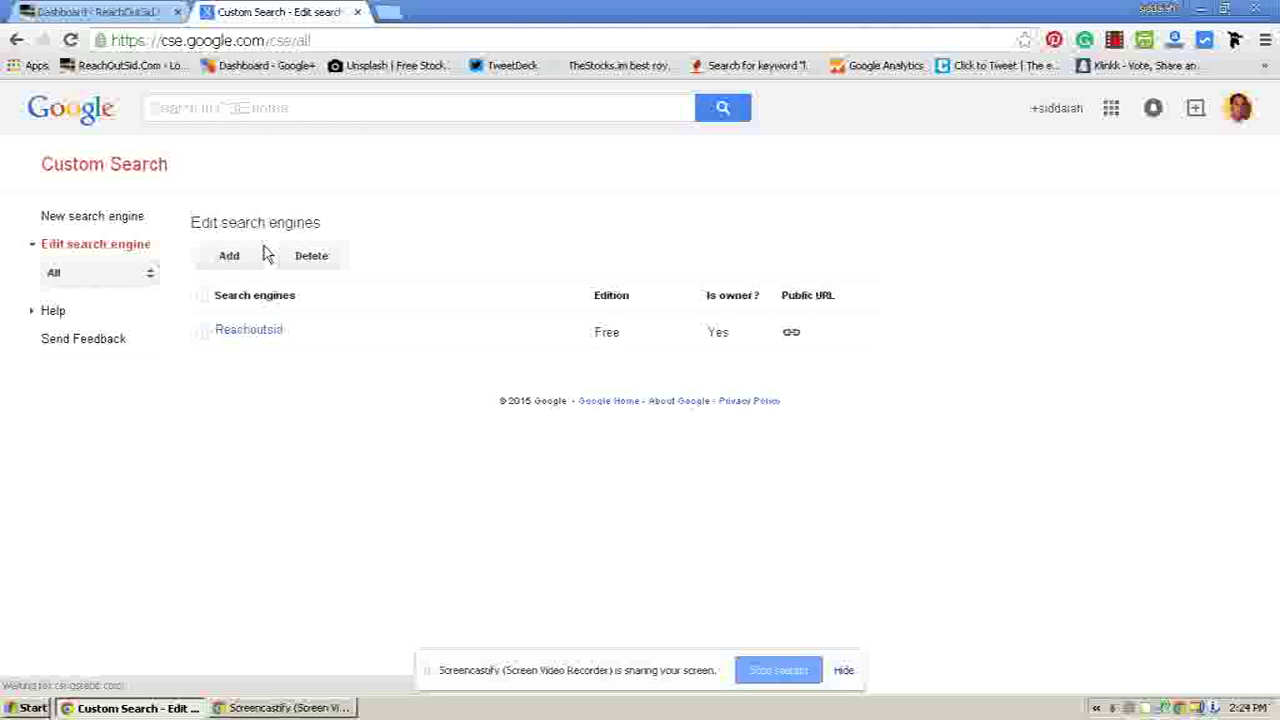
{"action": "left_click", "coordinate": [142, 245]}
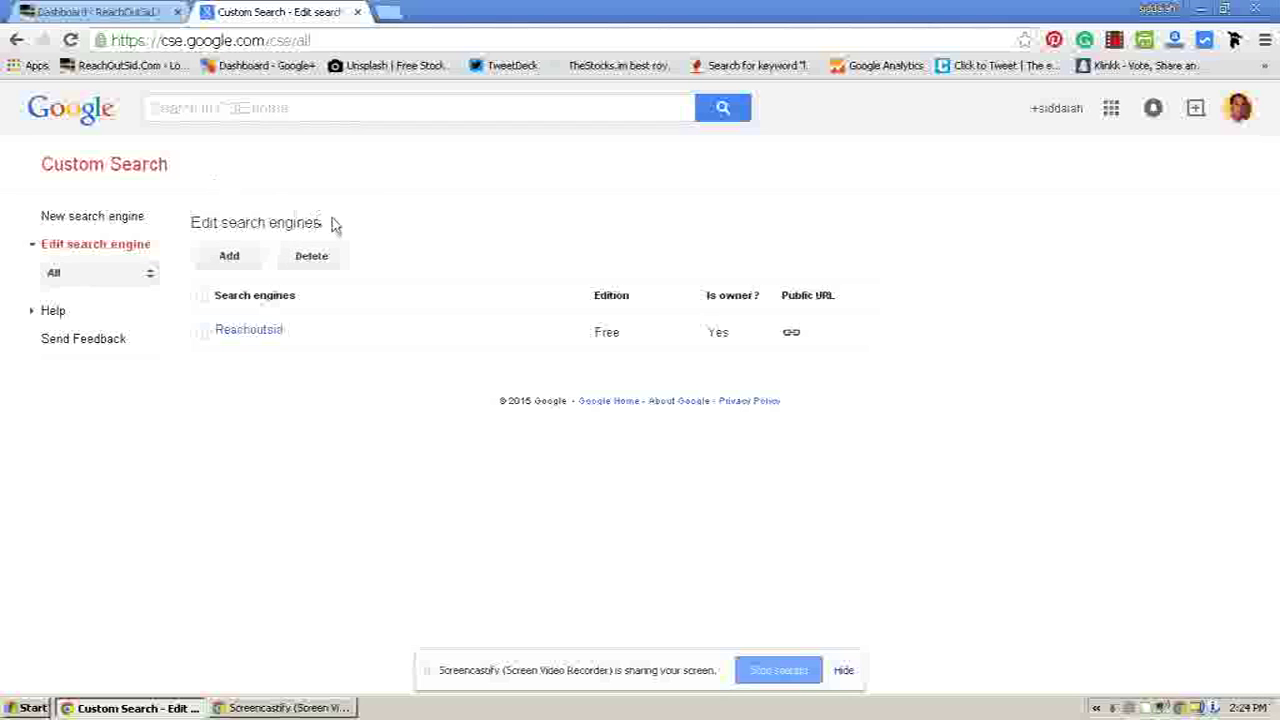
{"action": "left_click", "coordinate": [127, 220]}
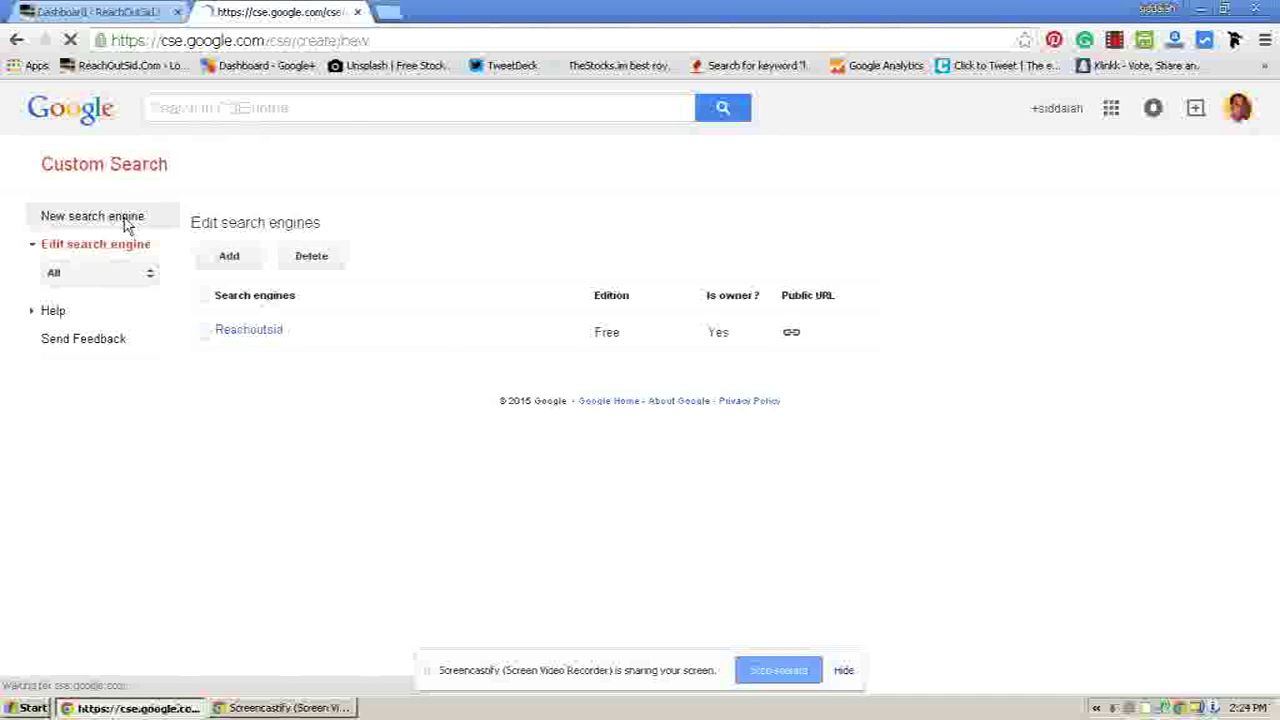
{"action": "scroll", "coordinate": [657, 383], "scroll_direction": "down", "scroll_amount": 2}
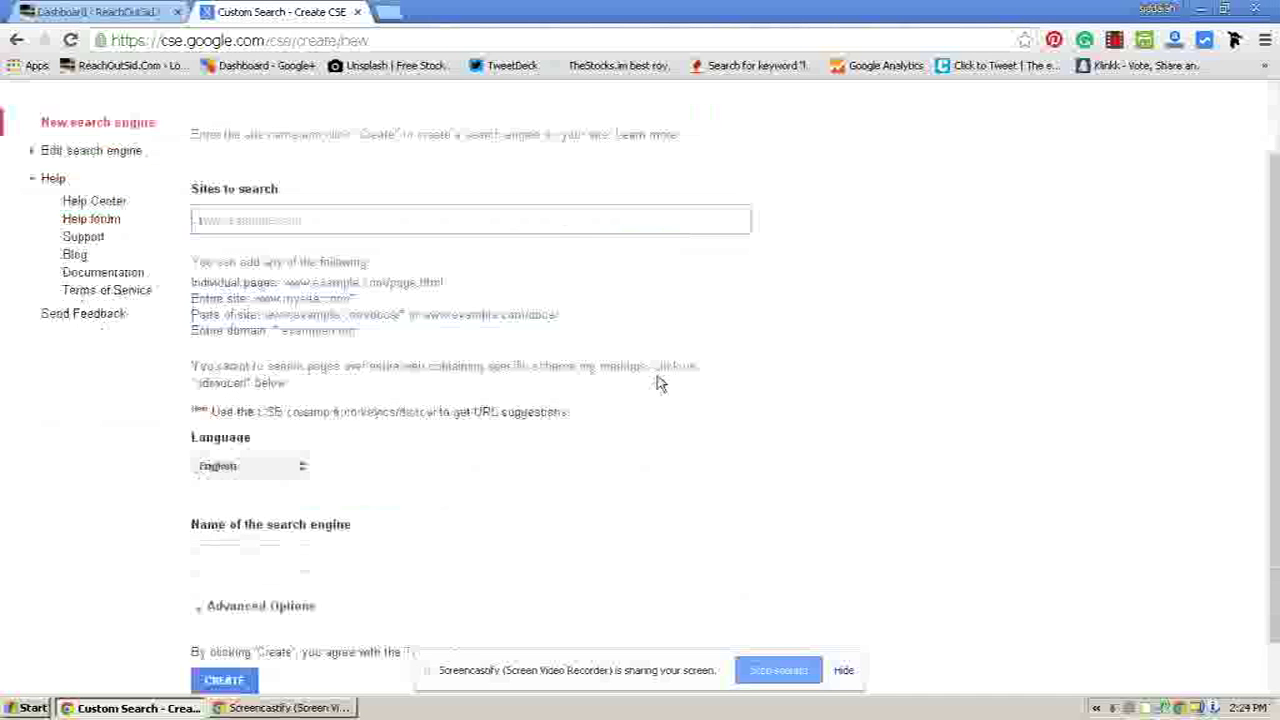
{"action": "left_click", "coordinate": [267, 224]}
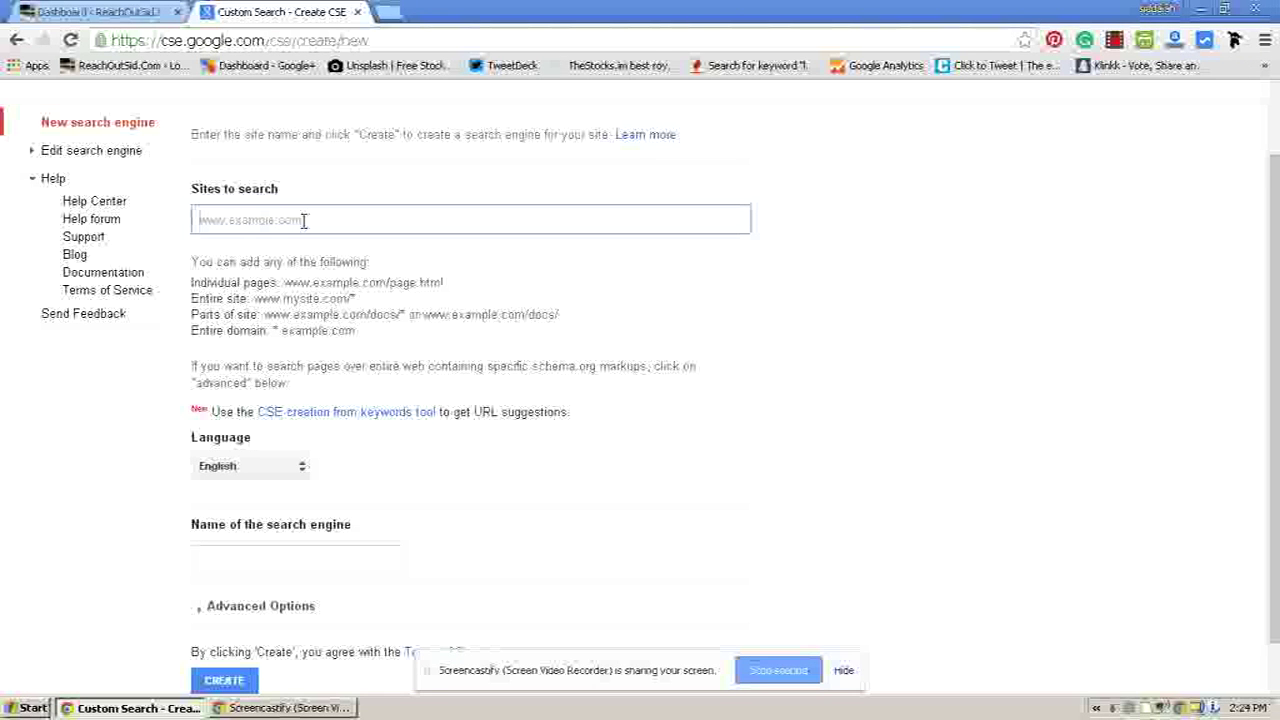
{"action": "type", "text": "www."}
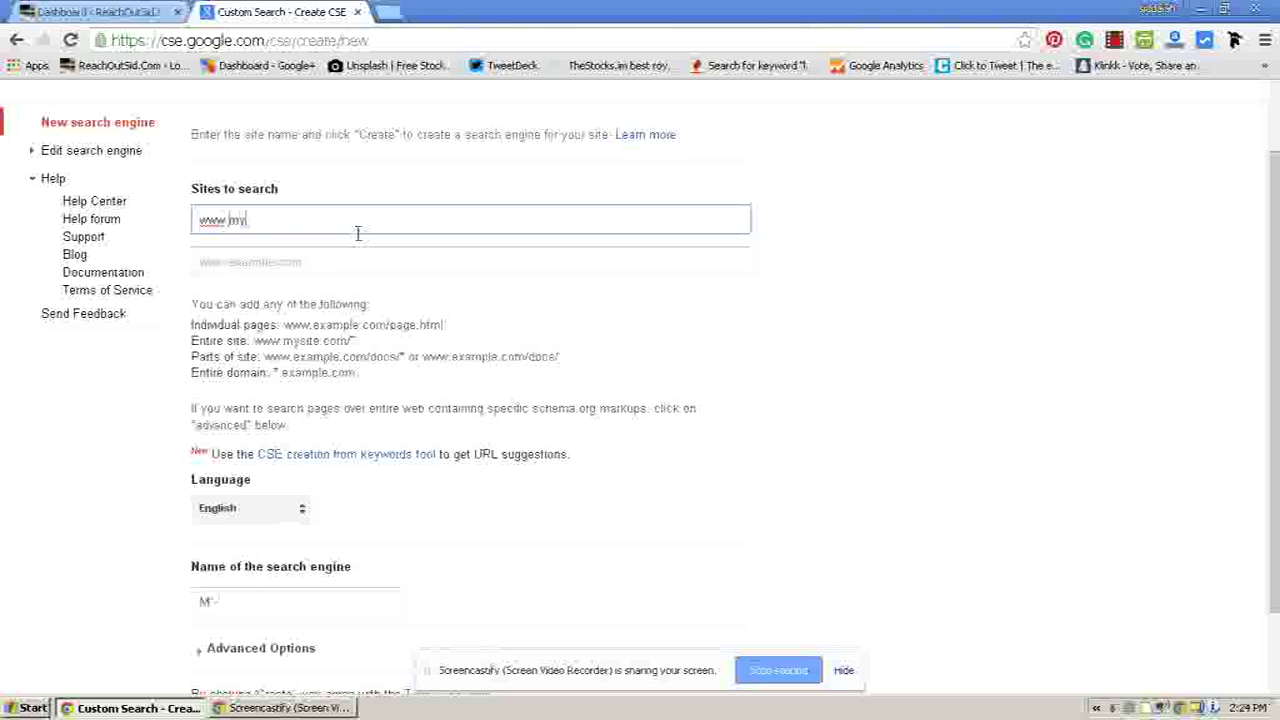
{"action": "type", "text": "myblog"}
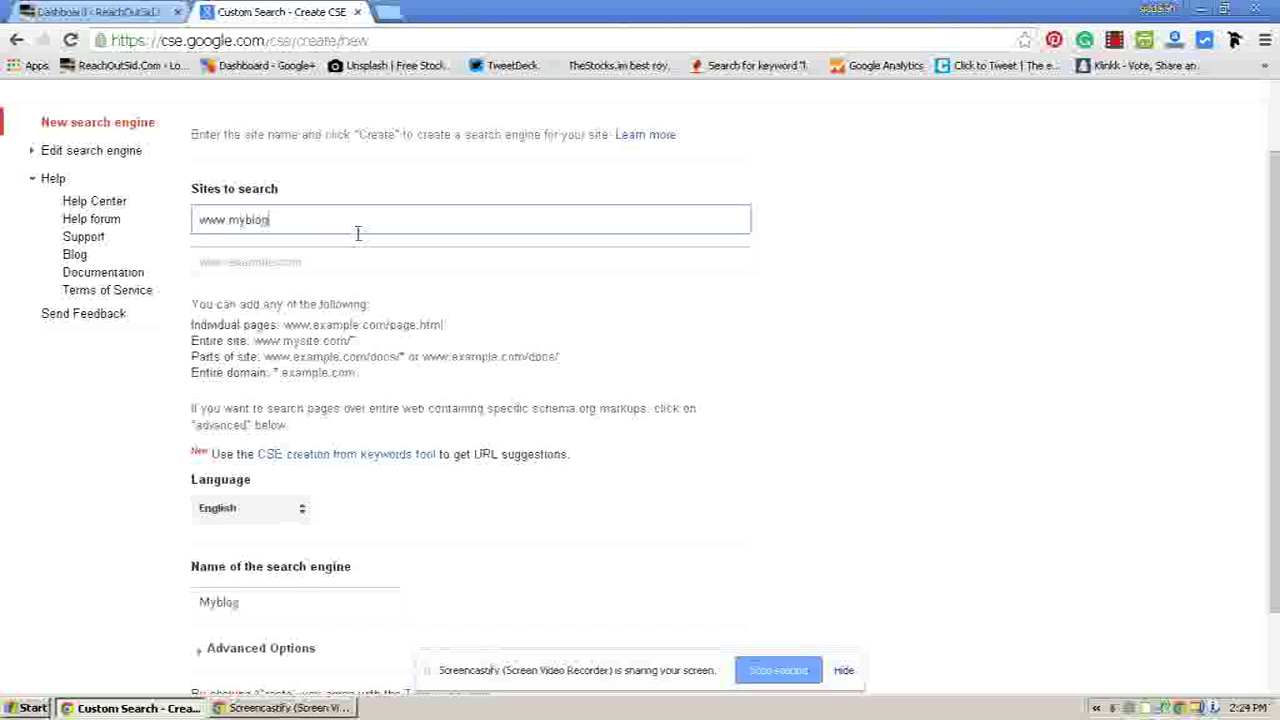
{"action": "type", "text": ".com"}
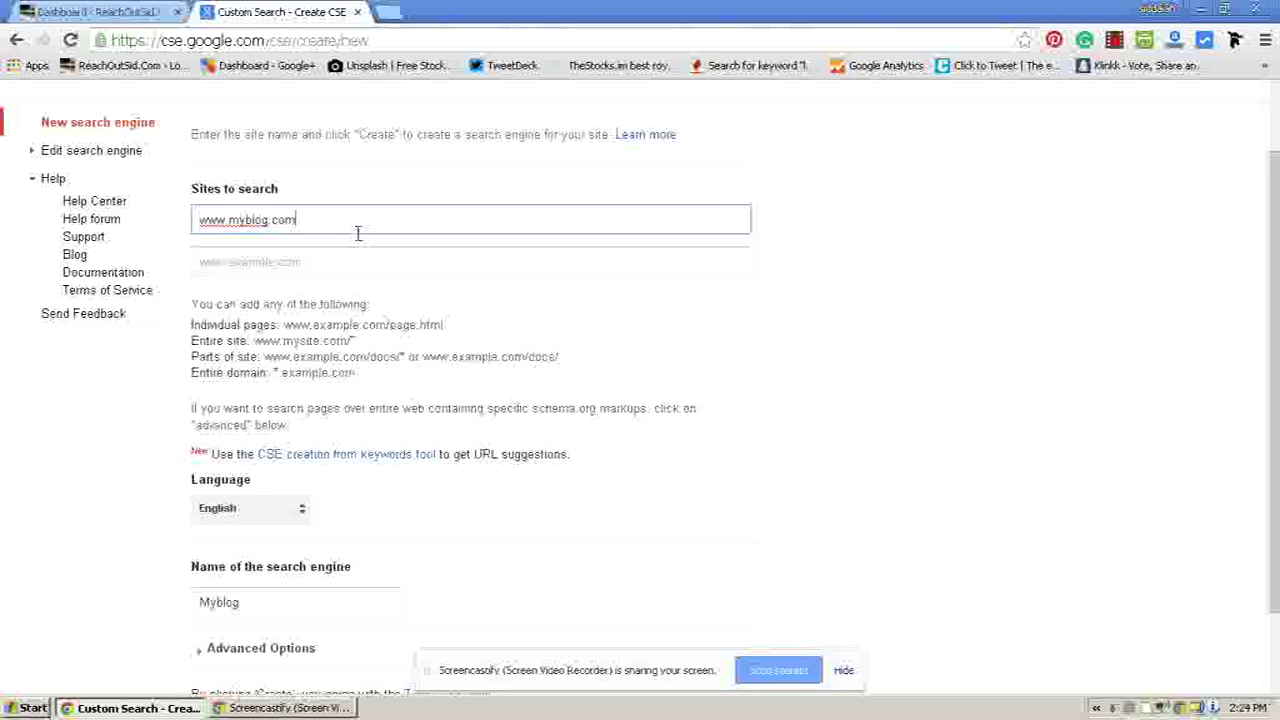
{"action": "scroll", "coordinate": [360, 228], "scroll_direction": "down", "scroll_amount": 2}
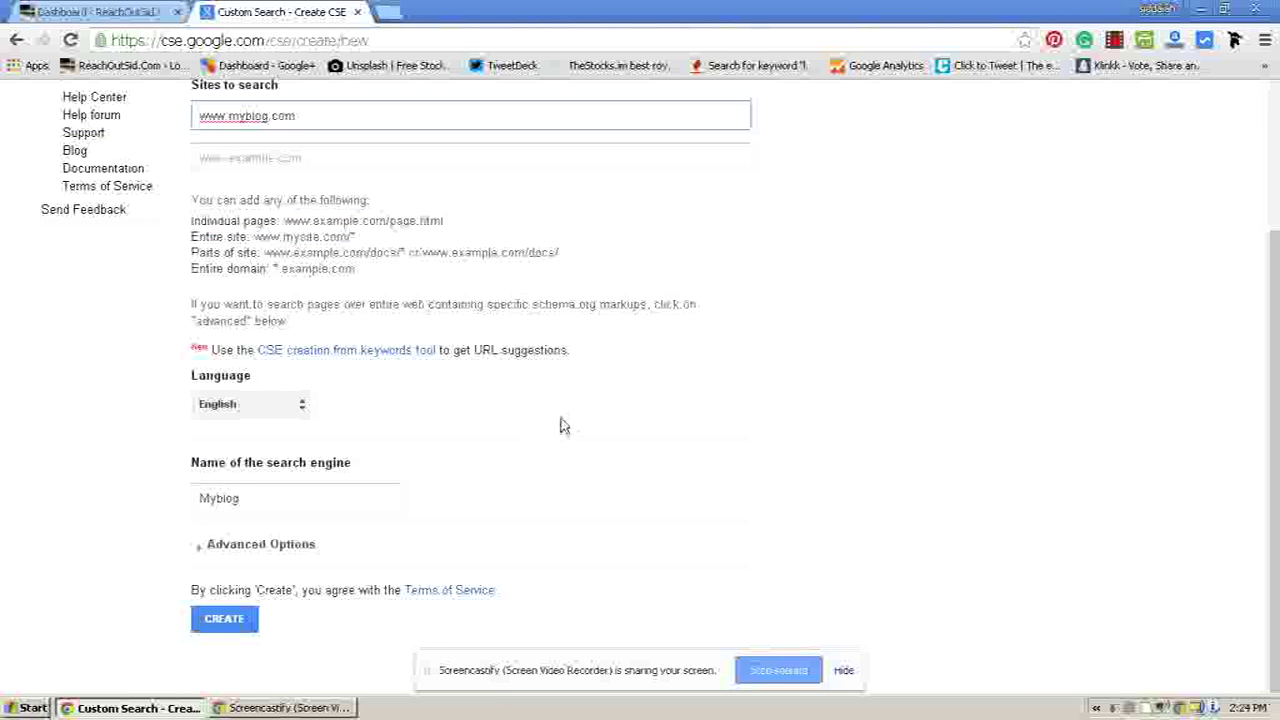
{"action": "left_click", "coordinate": [230, 627]}
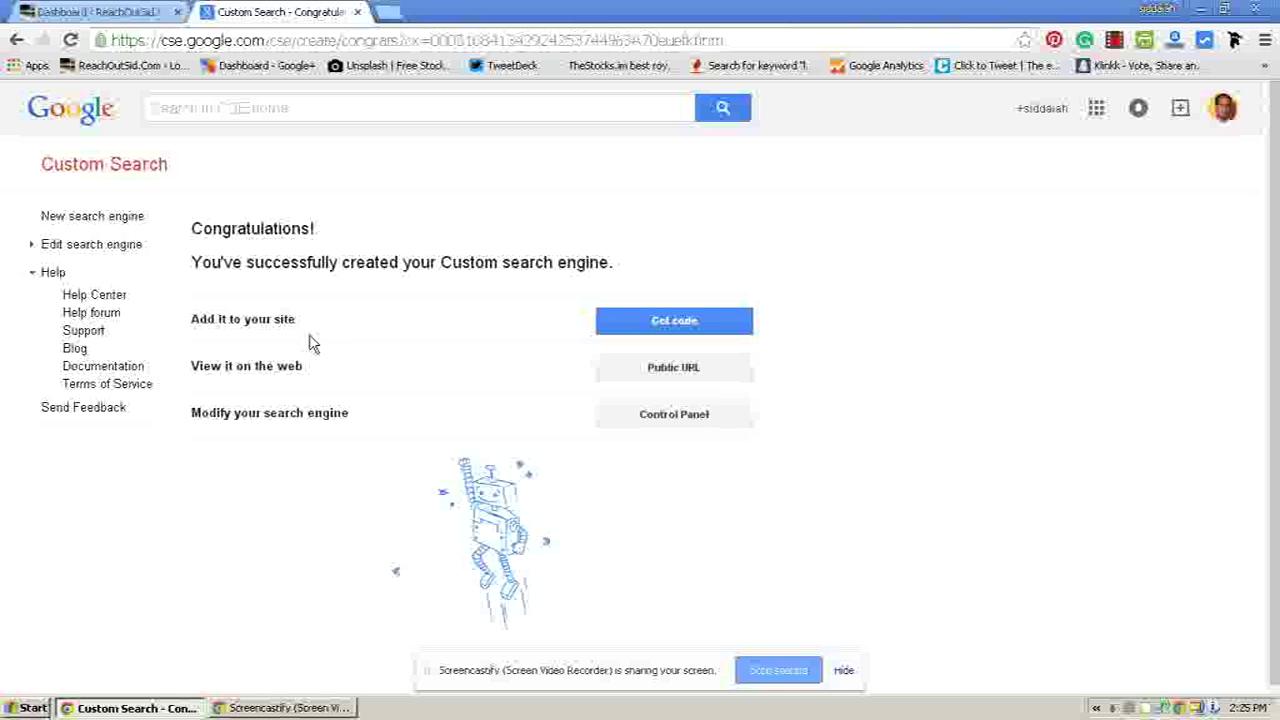
- Get the new search engine's embed code and copy the whole script, including the gcse:search tags
{"action": "left_click", "coordinate": [674, 322]}
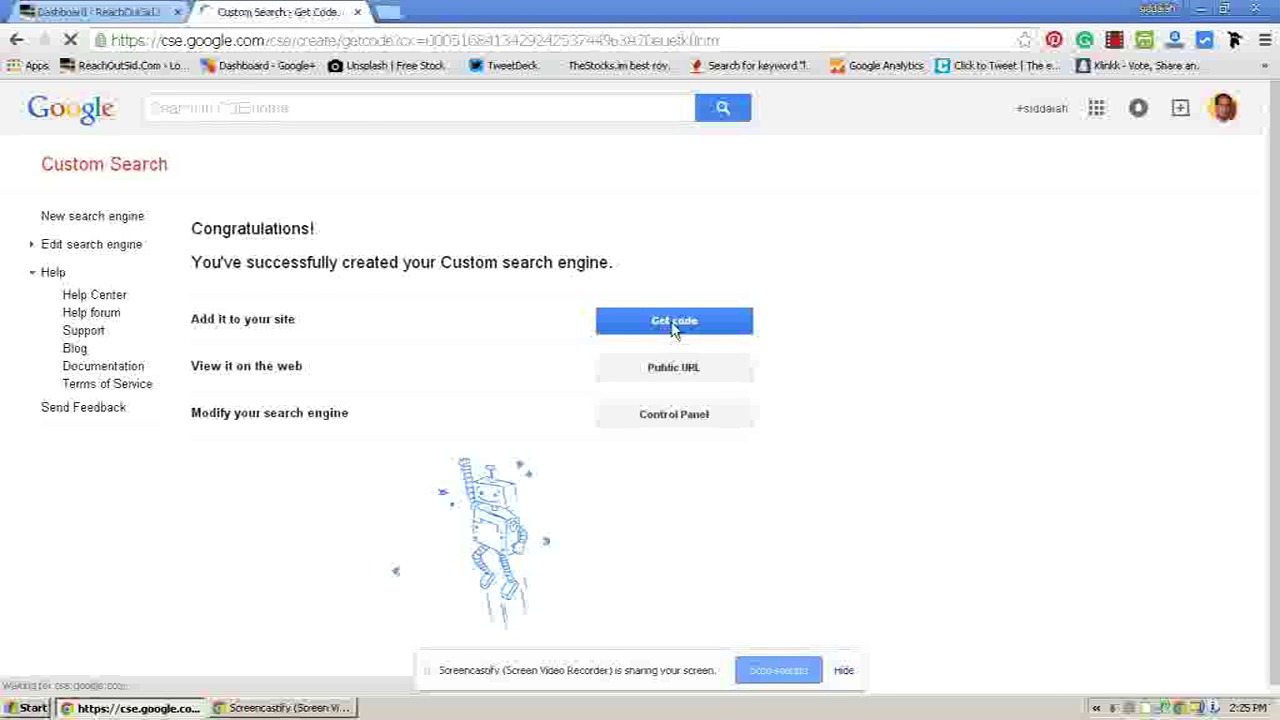
{"action": "scroll", "coordinate": [808, 313], "scroll_direction": "down", "scroll_amount": 1}
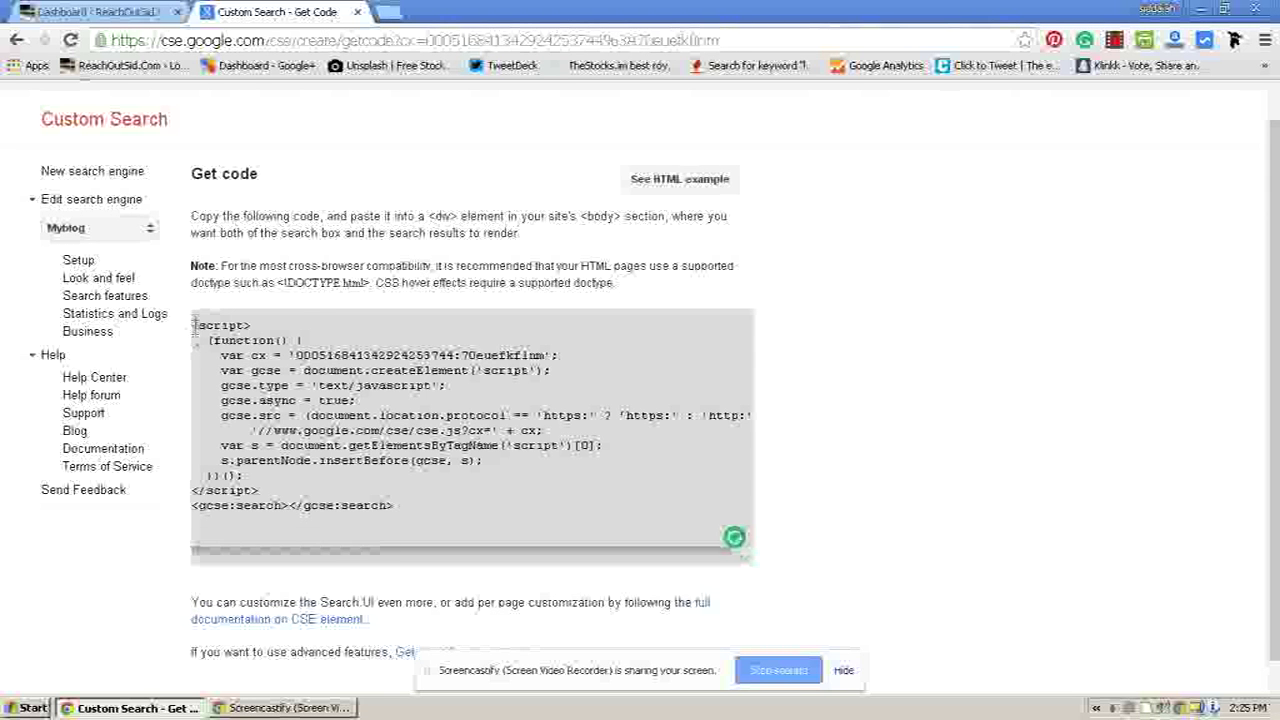
{"action": "left_click_drag", "start_coordinate": [191, 322], "coordinate": [396, 508]}
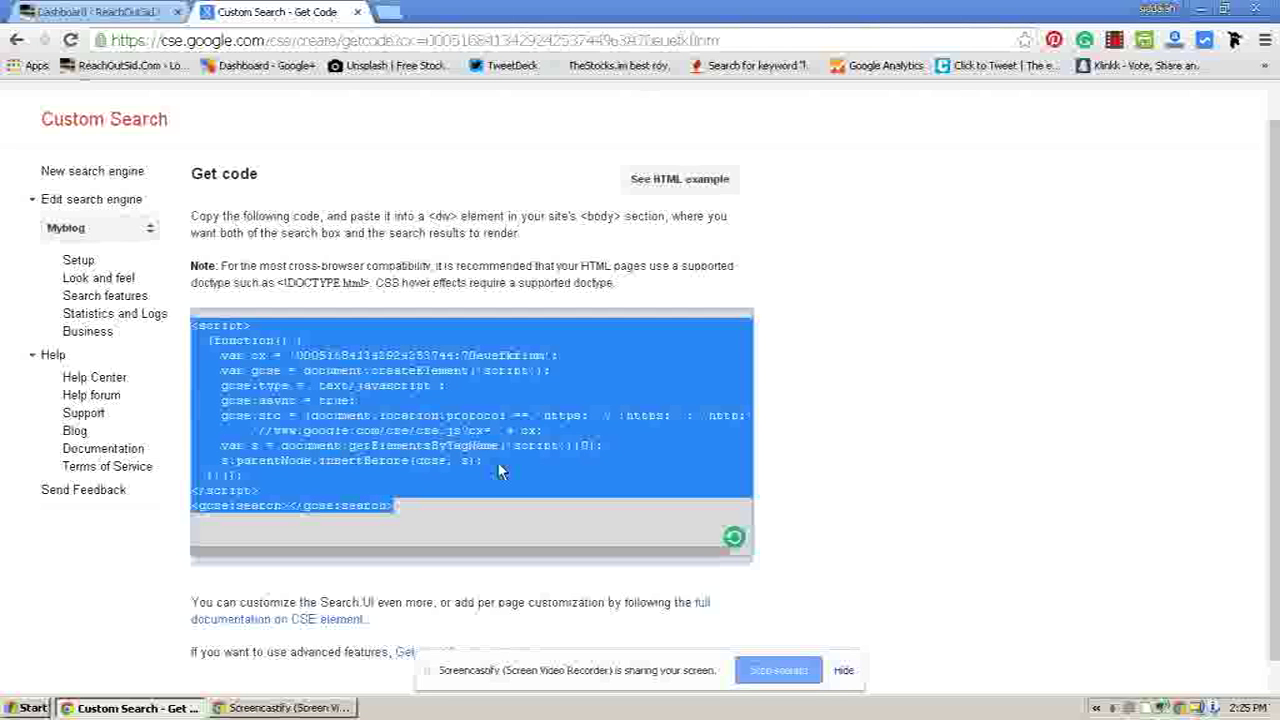
- Switch to the ReachOutSid.Com WordPress dashboard and open the site's widget management page
{"action": "left_click", "coordinate": [95, 11]}
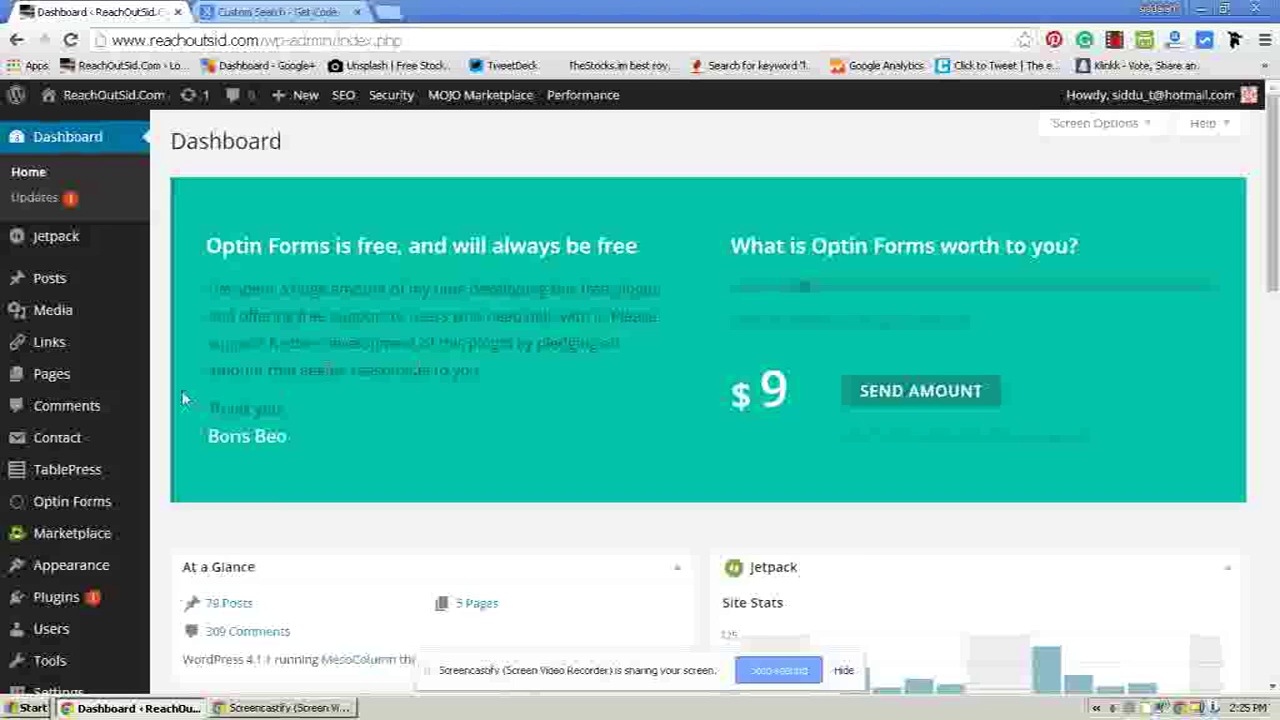
{"action": "scroll", "coordinate": [183, 398], "scroll_direction": "down", "scroll_amount": 3}
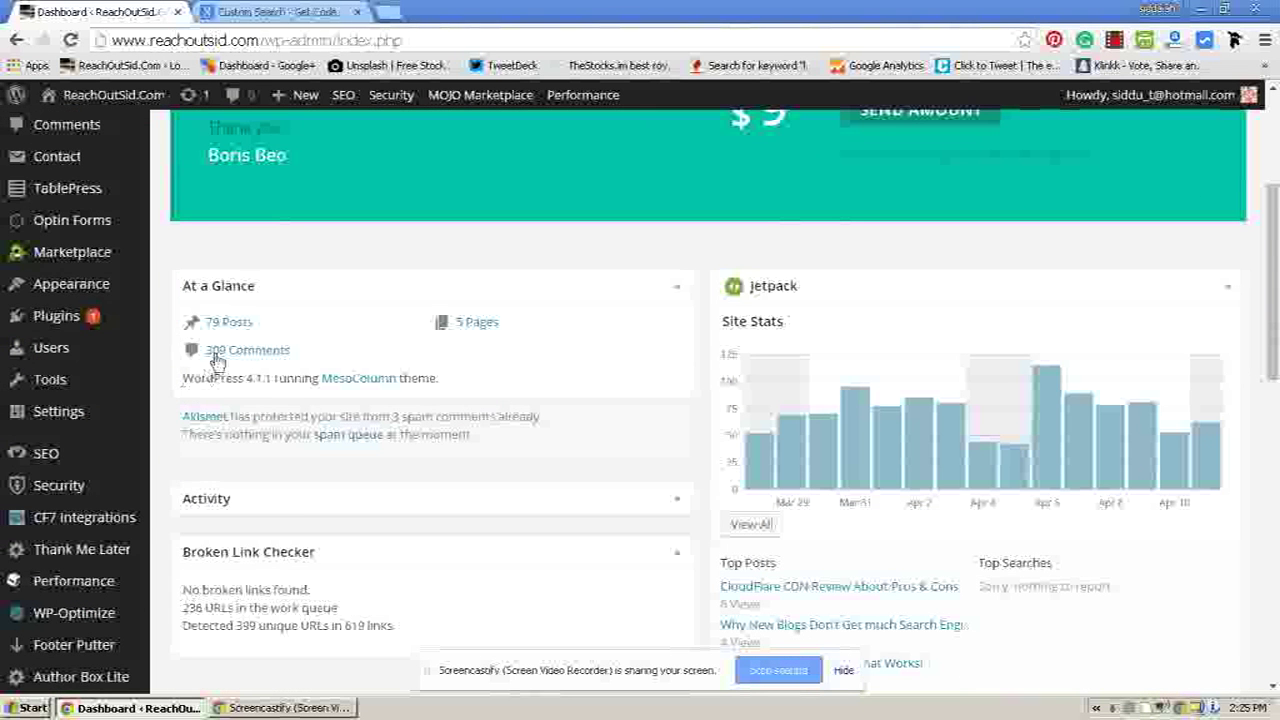
{"action": "mouse_move", "coordinate": [90, 288]}
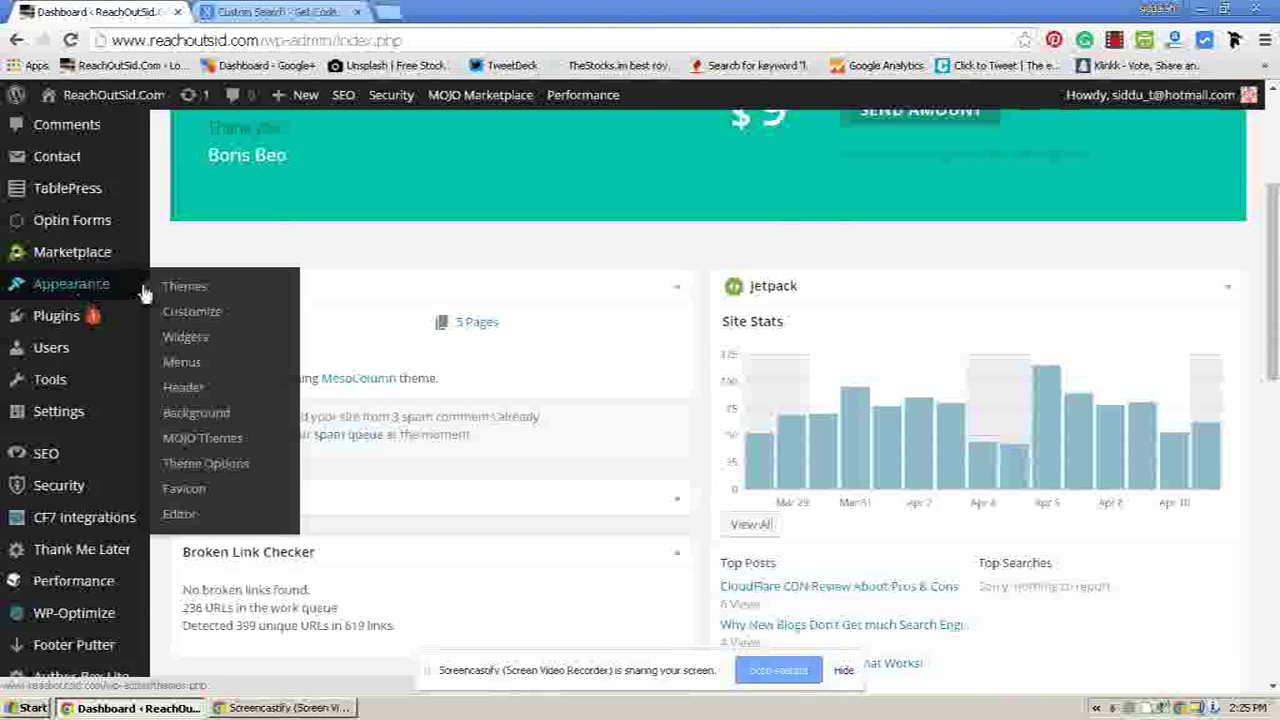
{"action": "left_click", "coordinate": [193, 340]}
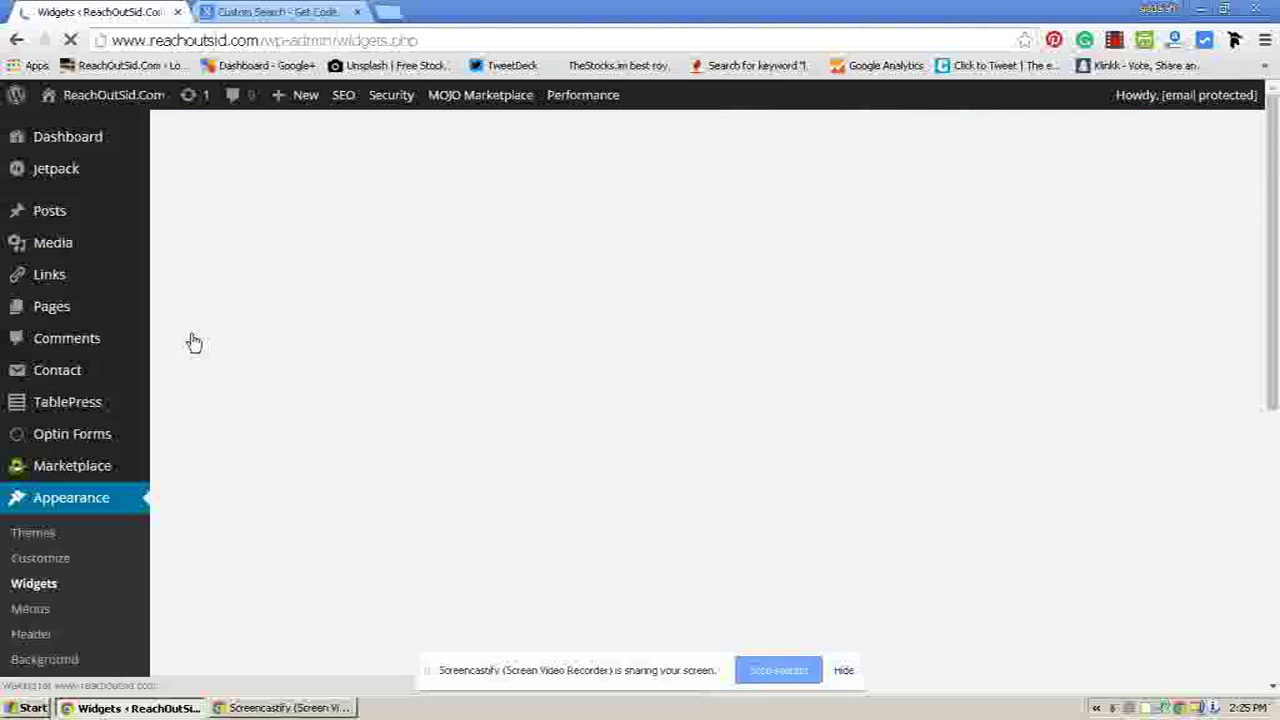
- Add a new Text widget from the available widgets
{"action": "scroll", "coordinate": [194, 343], "scroll_direction": "down", "scroll_amount": 3}
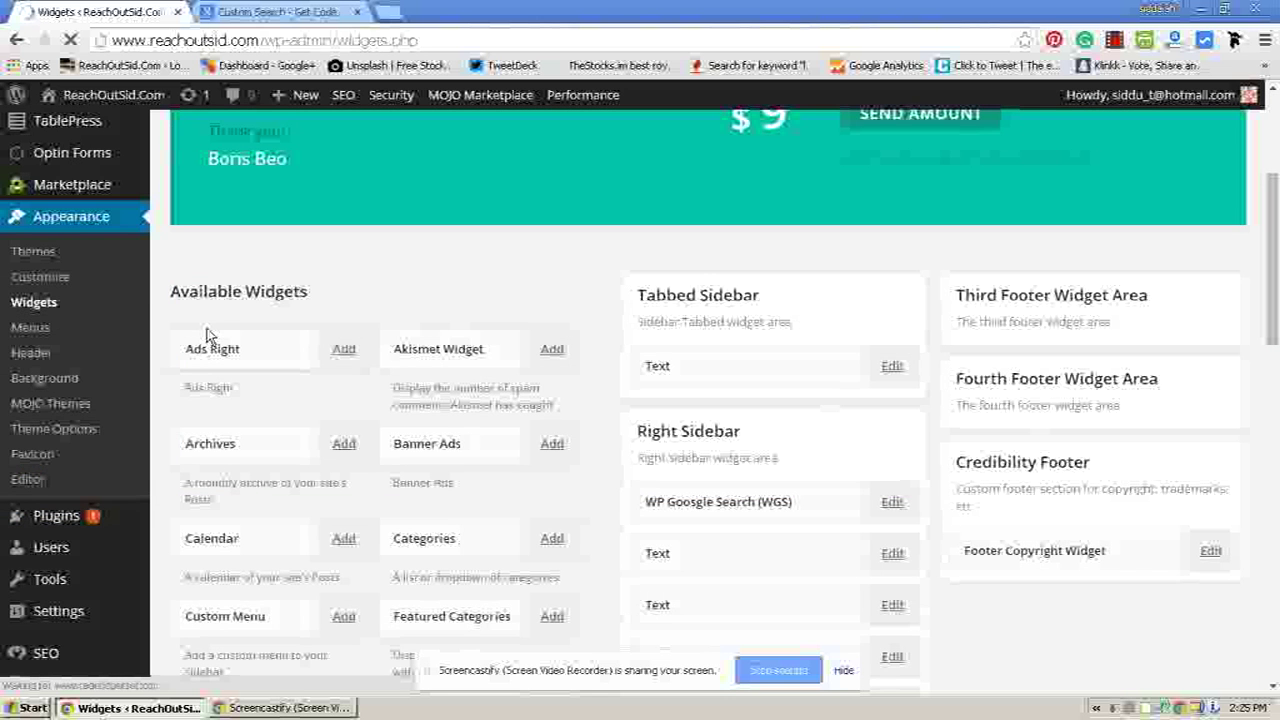
{"action": "scroll", "coordinate": [208, 338], "scroll_direction": "down", "scroll_amount": 10}
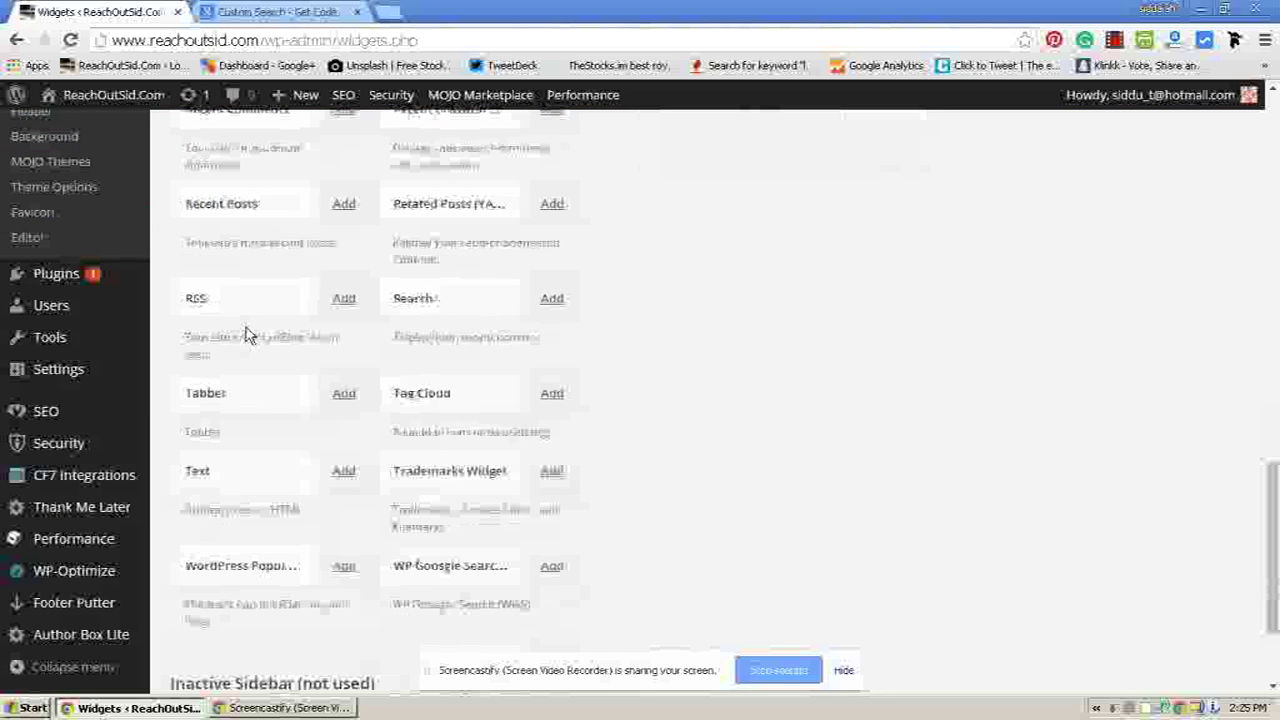
{"action": "scroll", "coordinate": [249, 334], "scroll_direction": "down", "scroll_amount": 1}
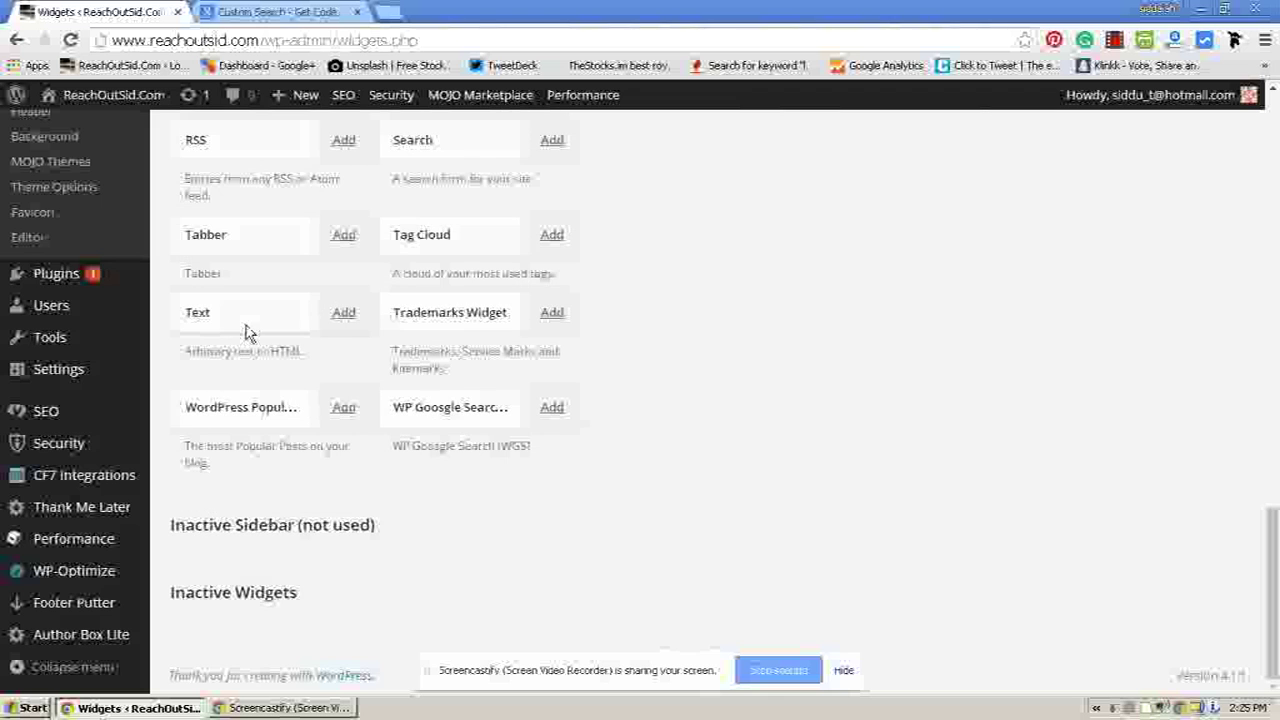
{"action": "scroll", "coordinate": [320, 350], "scroll_direction": "up", "scroll_amount": 1}
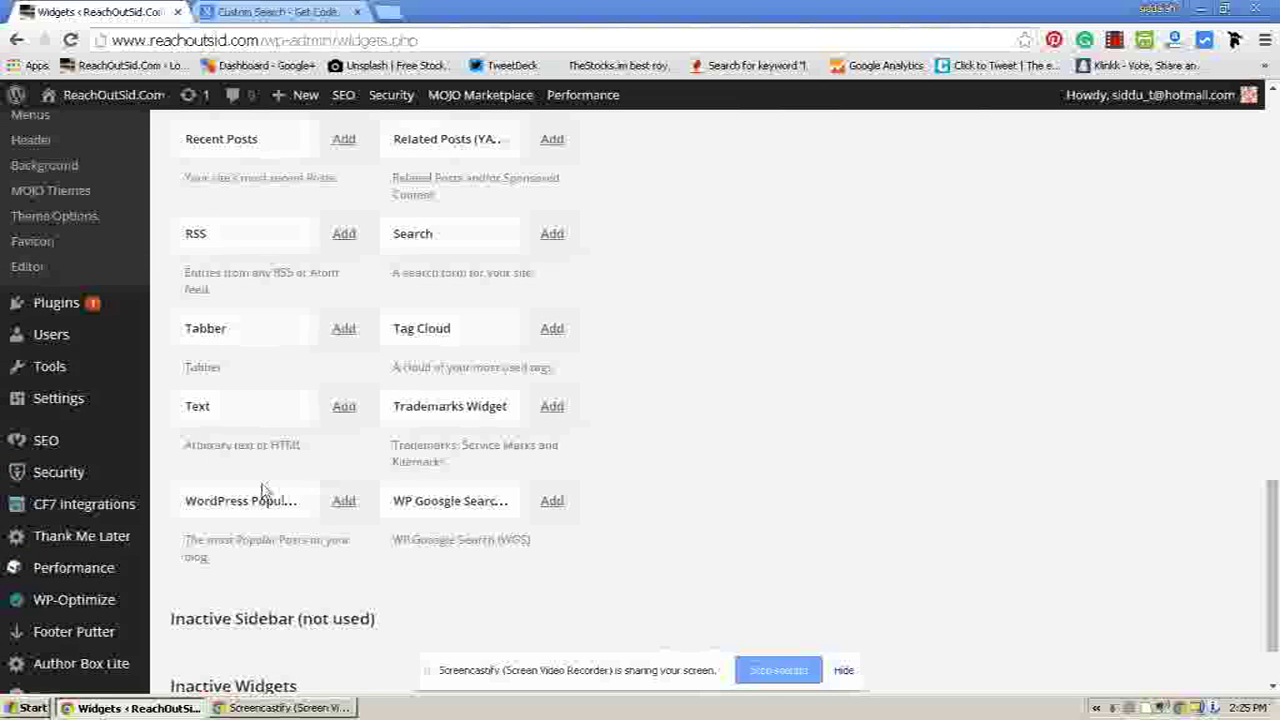
{"action": "left_click", "coordinate": [344, 410]}
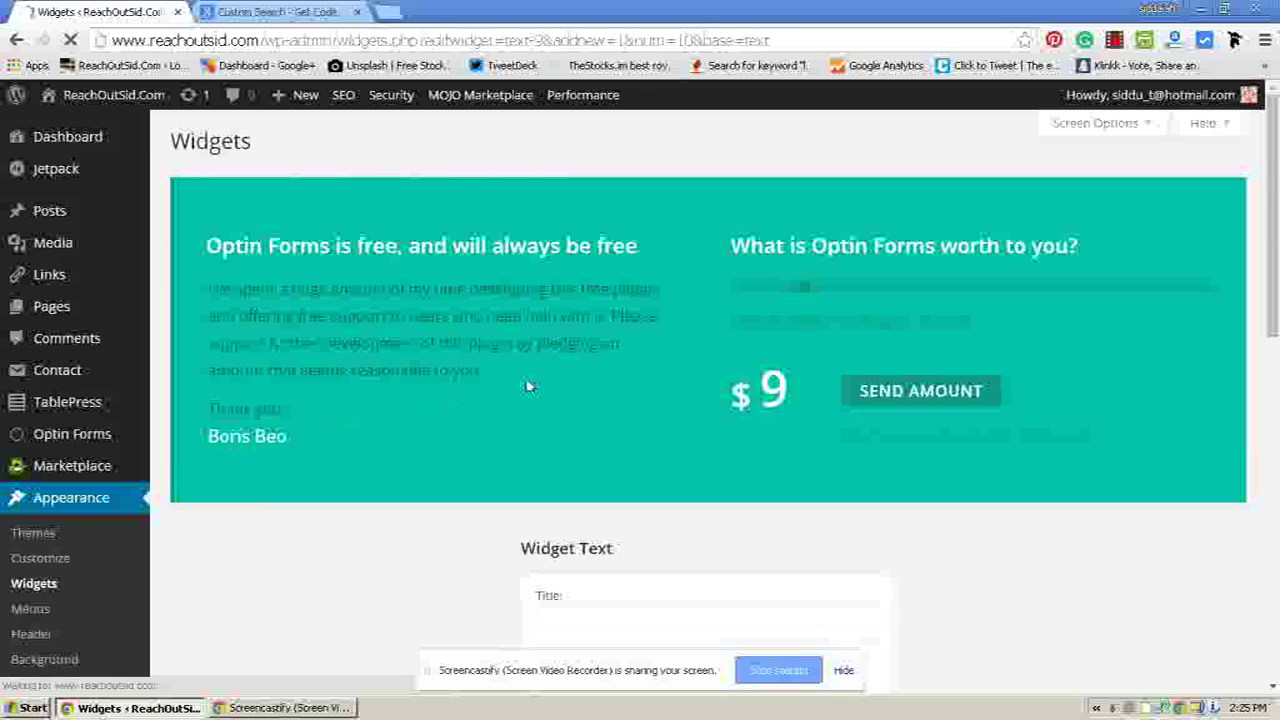
- Title the text widget "search" and paste the copied custom search engine code as its content
{"action": "scroll", "coordinate": [528, 386], "scroll_direction": "down", "scroll_amount": 3}
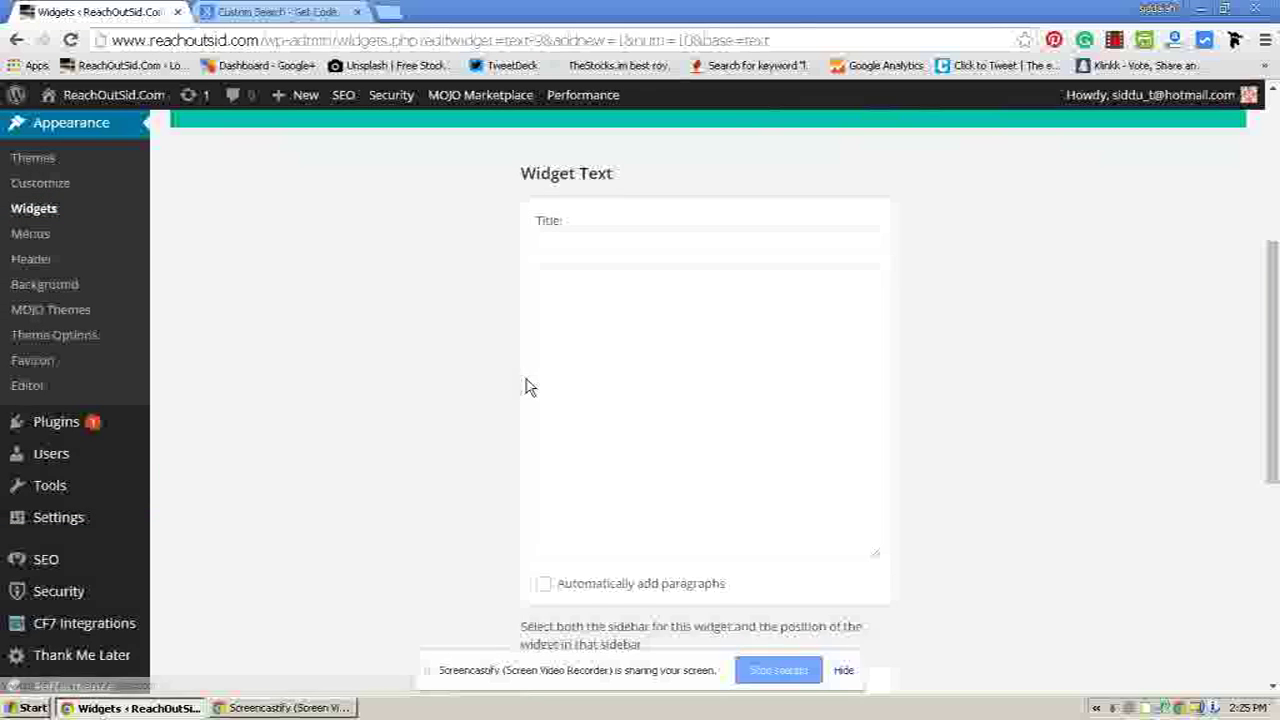
{"action": "left_click", "coordinate": [557, 242]}
{"action": "type", "text": "se"}
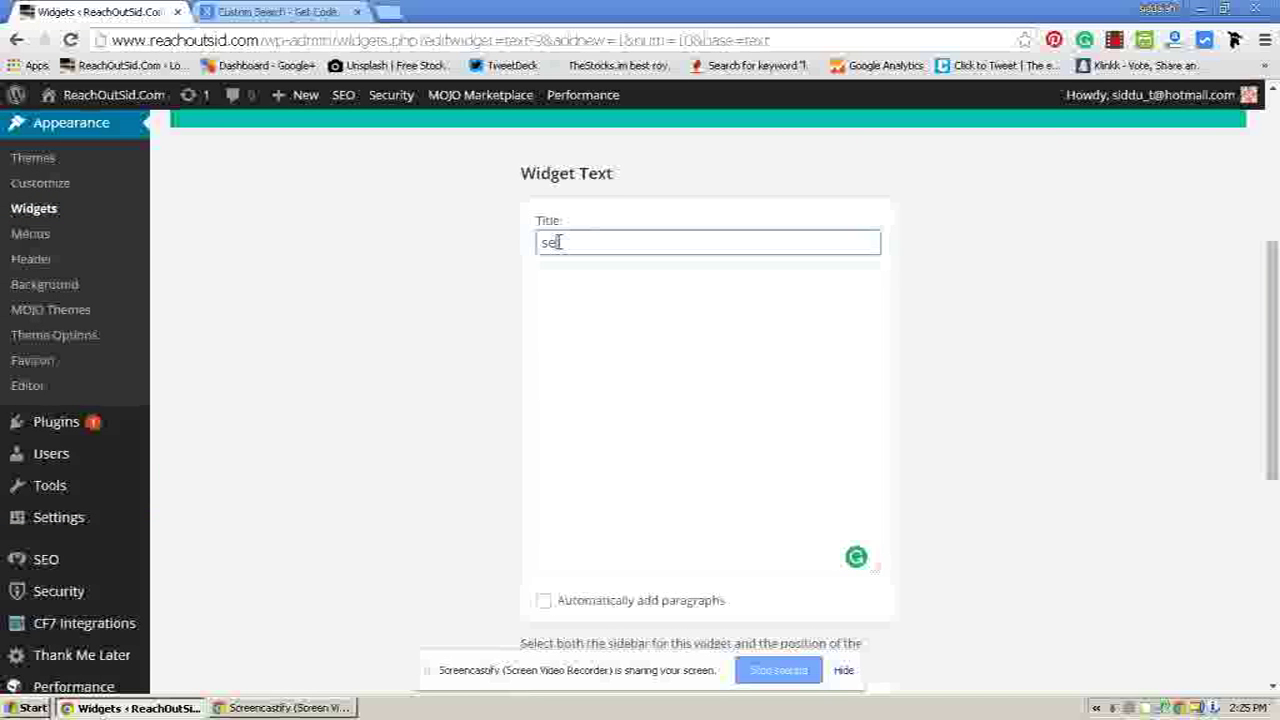
{"action": "type", "text": "arch"}
{"action": "left_click", "coordinate": [590, 313]}
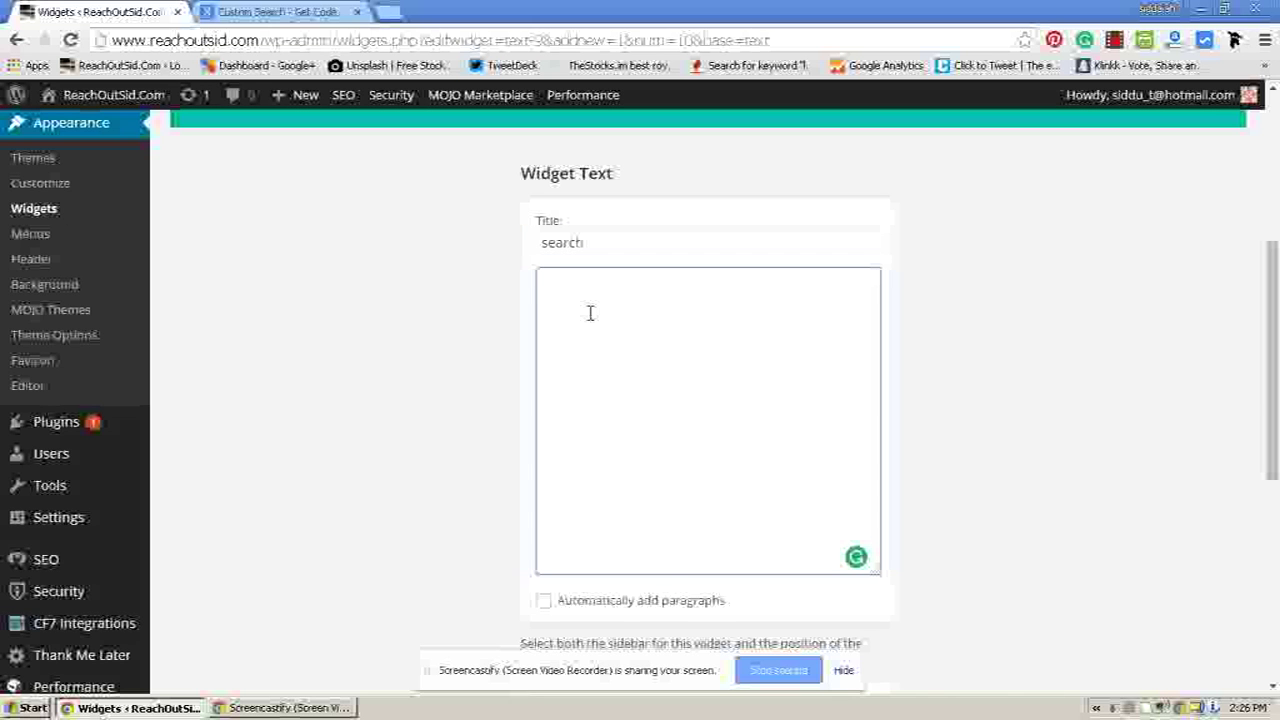
{"action": "key", "text": "ctrl+v"}
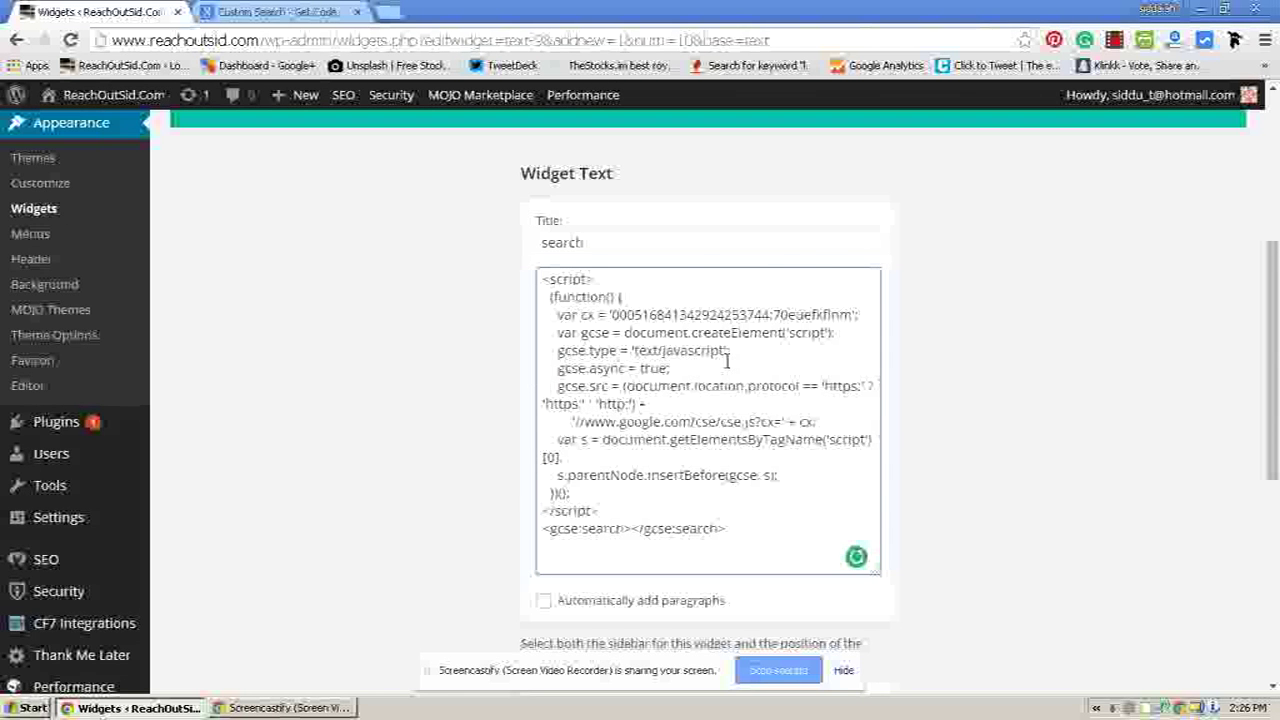
{"action": "scroll", "coordinate": [728, 360], "scroll_direction": "down", "scroll_amount": 5}
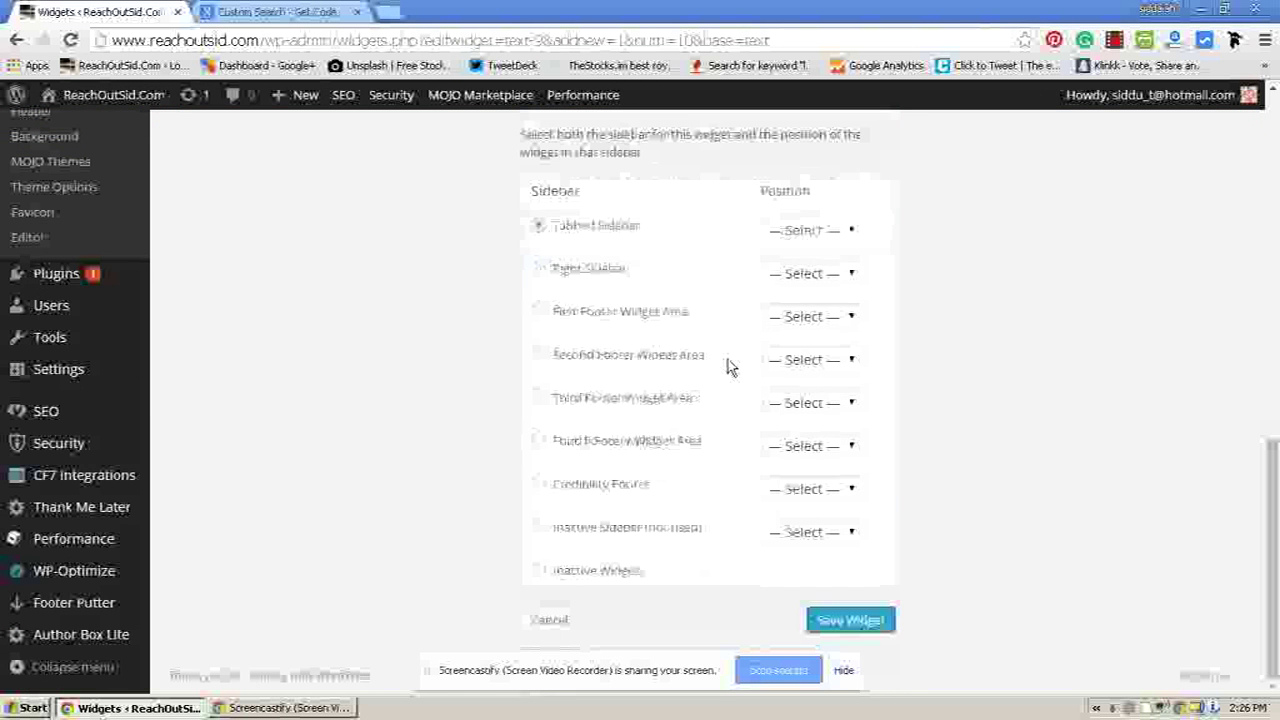
- Save the "search" text widget and return to the WordPress dashboard home
{"action": "left_click", "coordinate": [850, 620]}
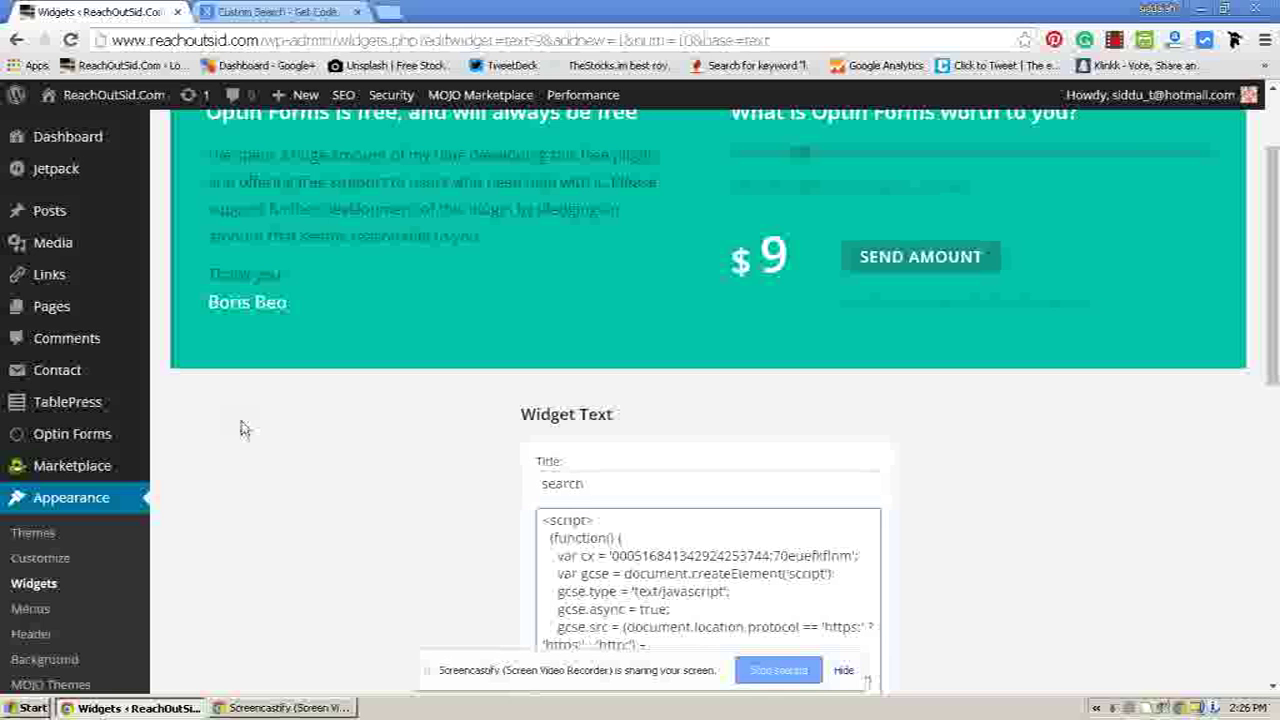
{"action": "scroll", "coordinate": [240, 430], "scroll_direction": "up", "scroll_amount": 3}
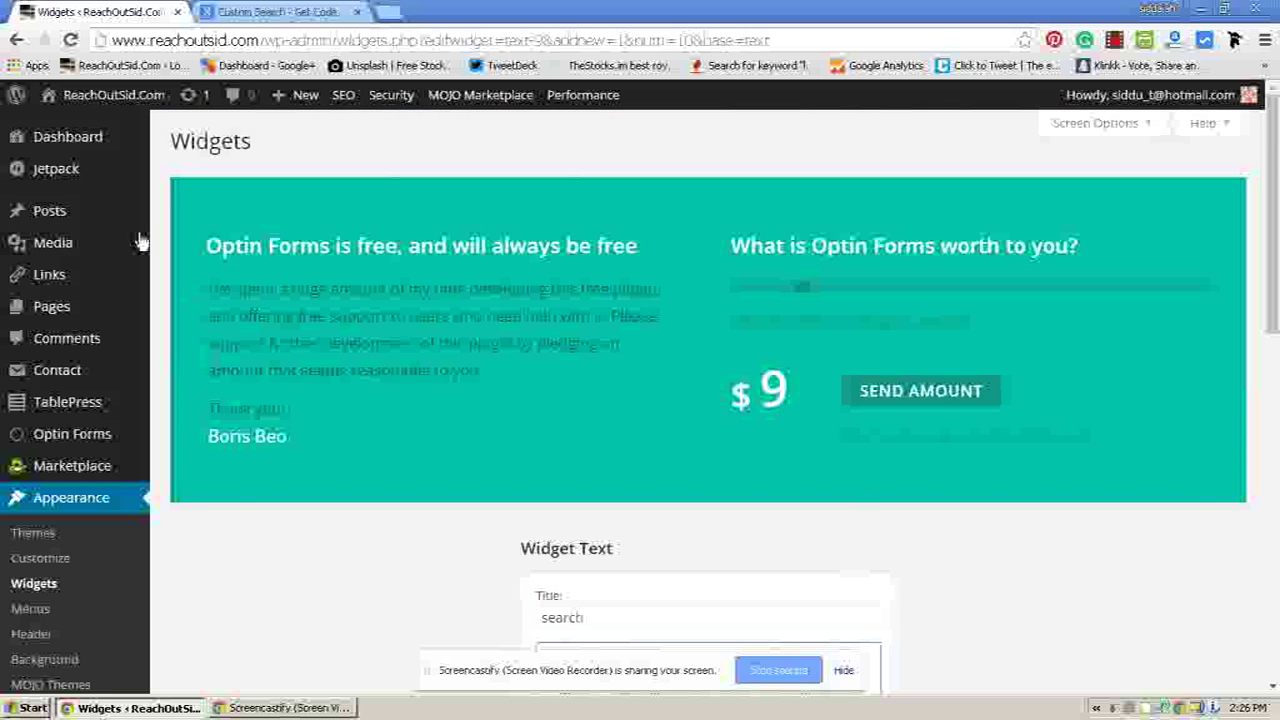
{"action": "left_click", "coordinate": [68, 142]}
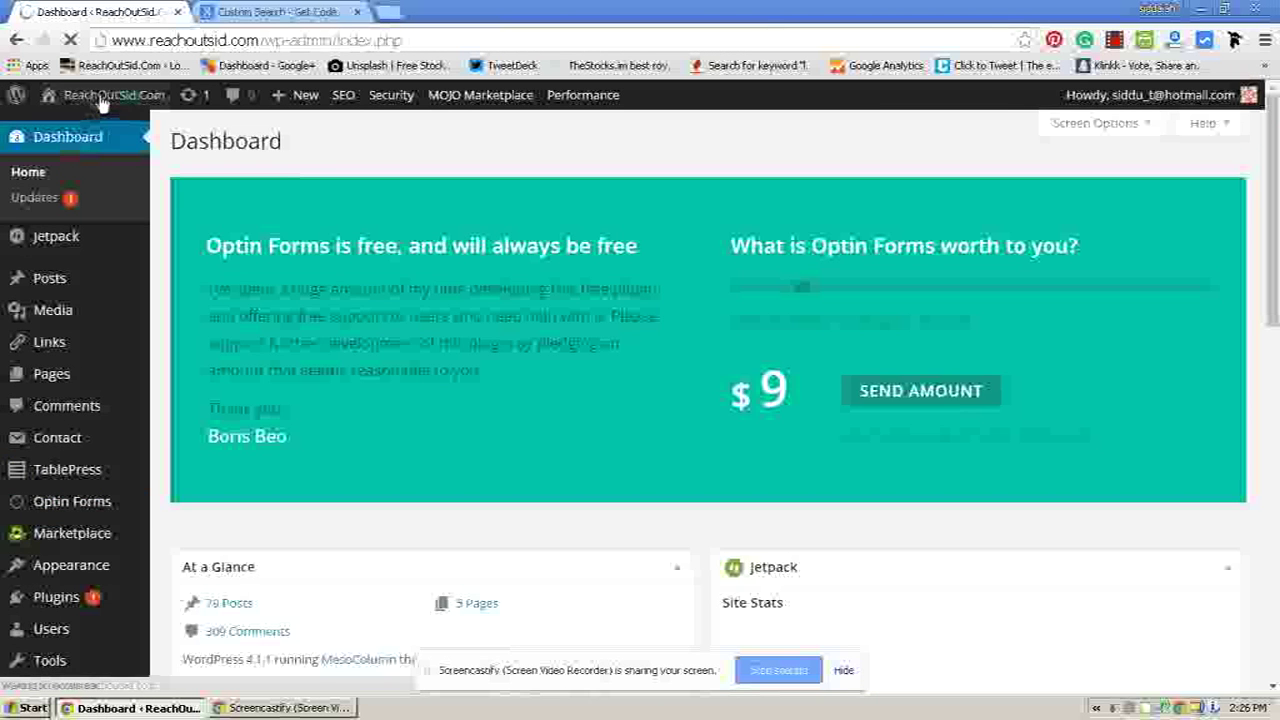
- Open the live ReachOutSid.Com site in a new tab and check the Search widget in its sidebar
{"action": "mouse_move", "coordinate": [100, 95]}
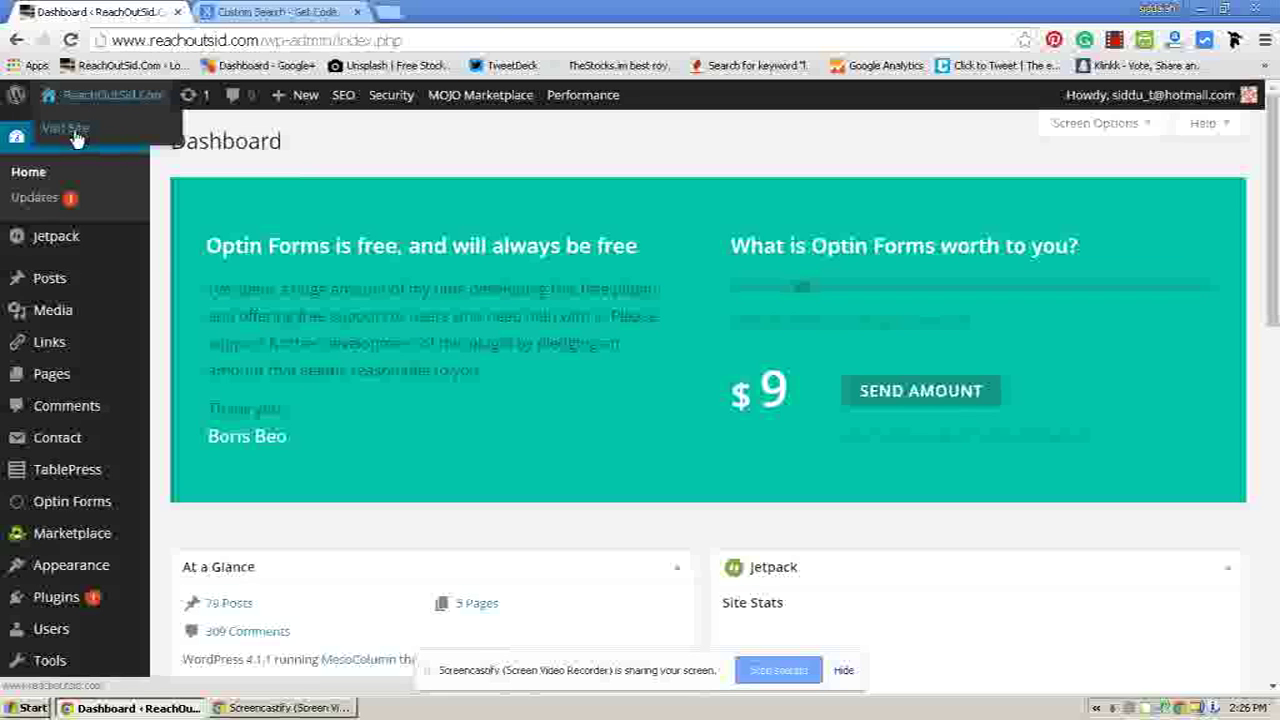
{"action": "right_click", "coordinate": [78, 130]}
{"action": "left_click", "coordinate": [143, 144]}
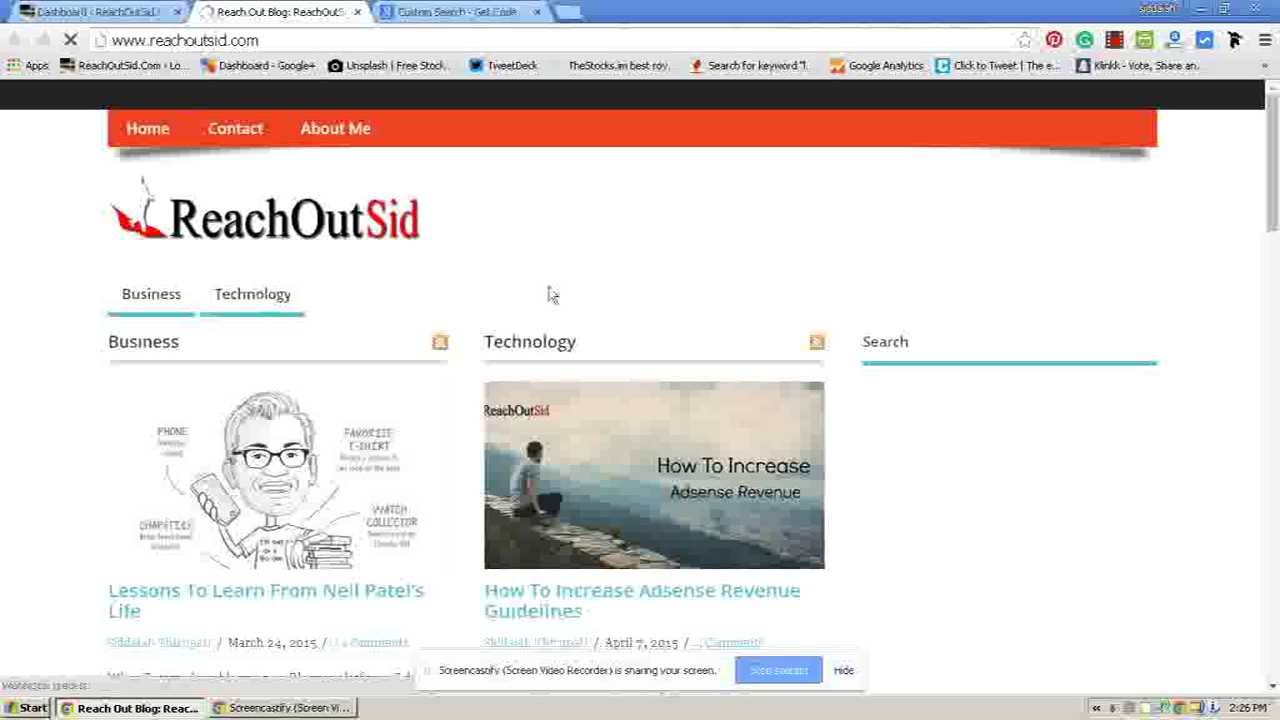
{"action": "scroll", "coordinate": [549, 293], "scroll_direction": "down", "scroll_amount": 1}
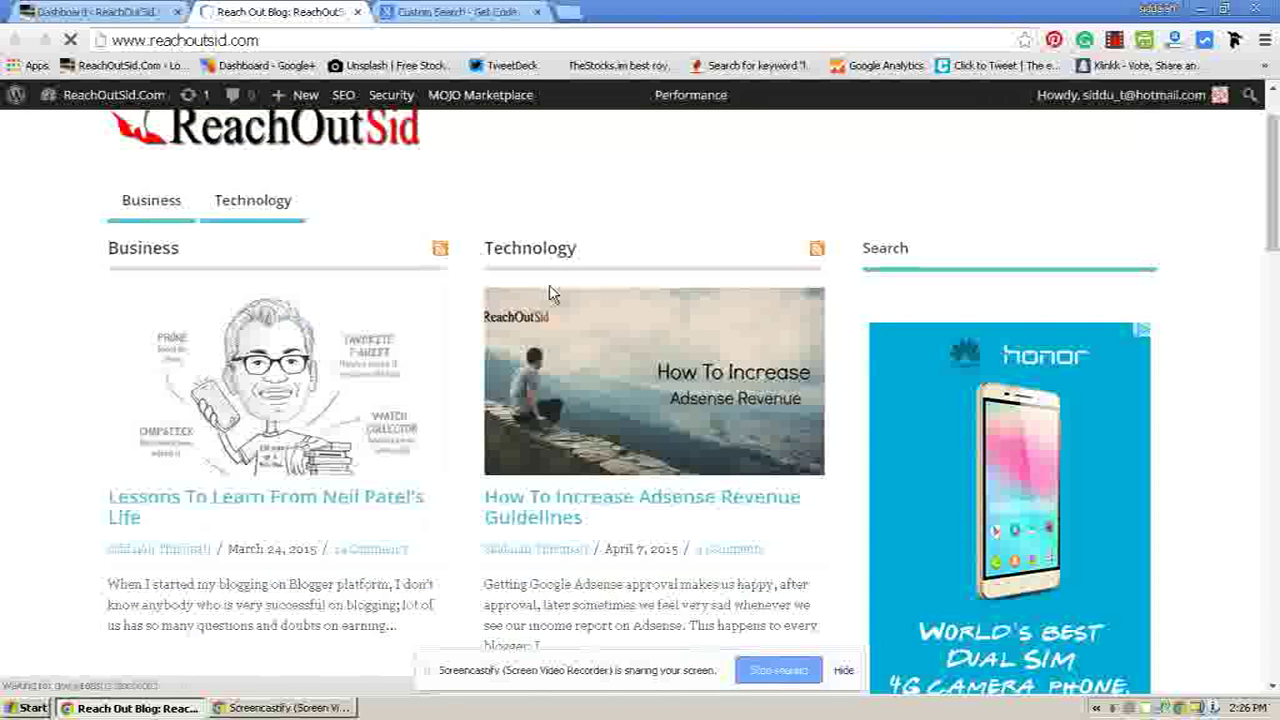
{"action": "scroll", "coordinate": [549, 293], "scroll_direction": "down", "scroll_amount": 1}
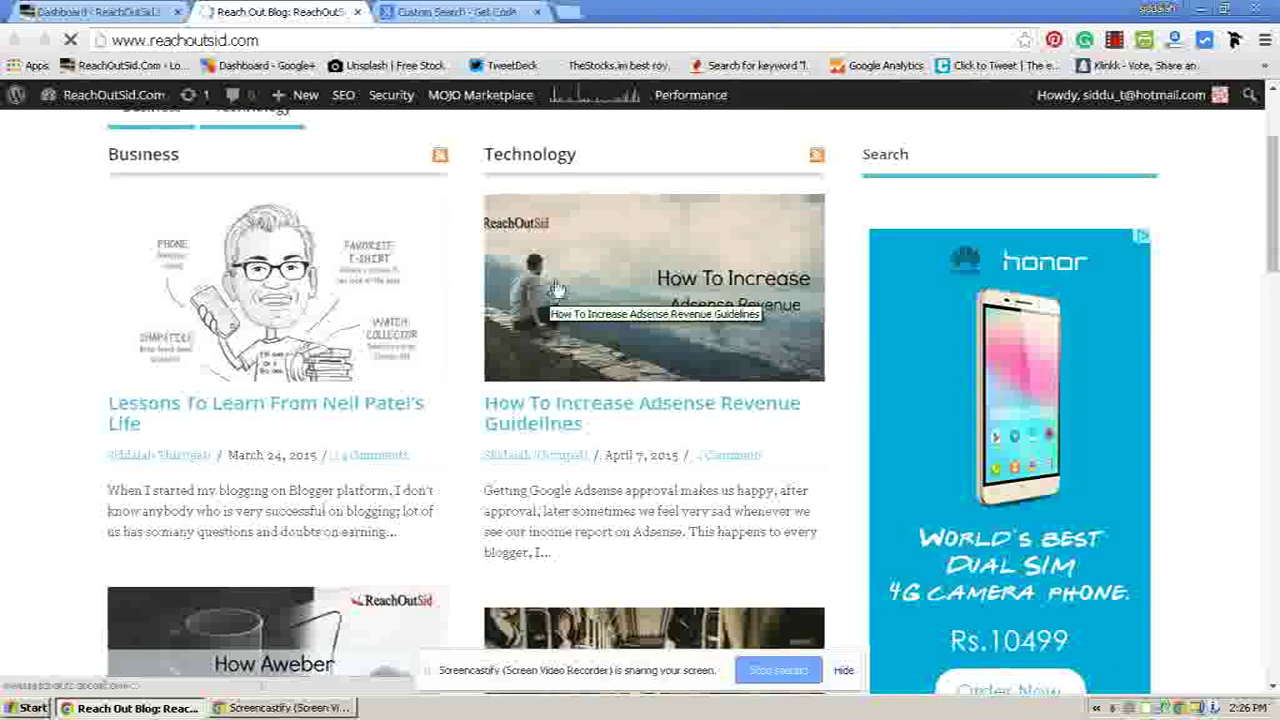
{"action": "scroll", "coordinate": [558, 284], "scroll_direction": "up", "scroll_amount": 1}
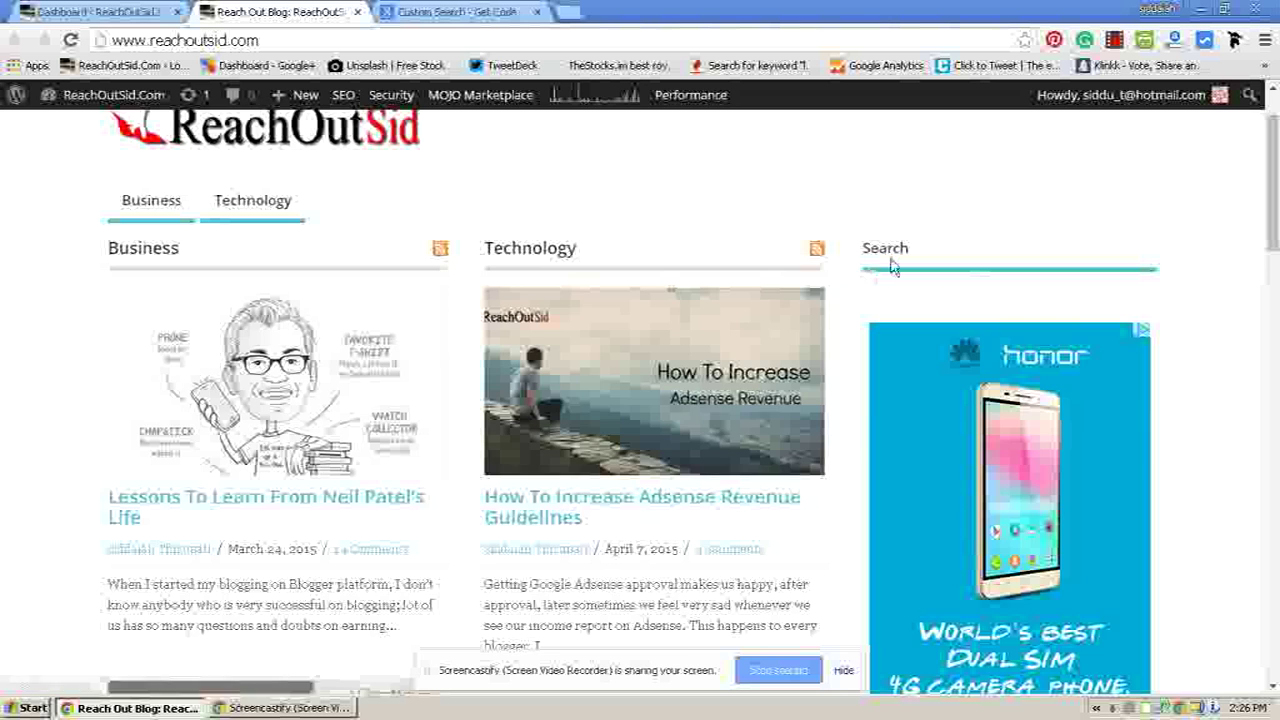
{"action": "scroll", "coordinate": [894, 258], "scroll_direction": "up", "scroll_amount": 1}
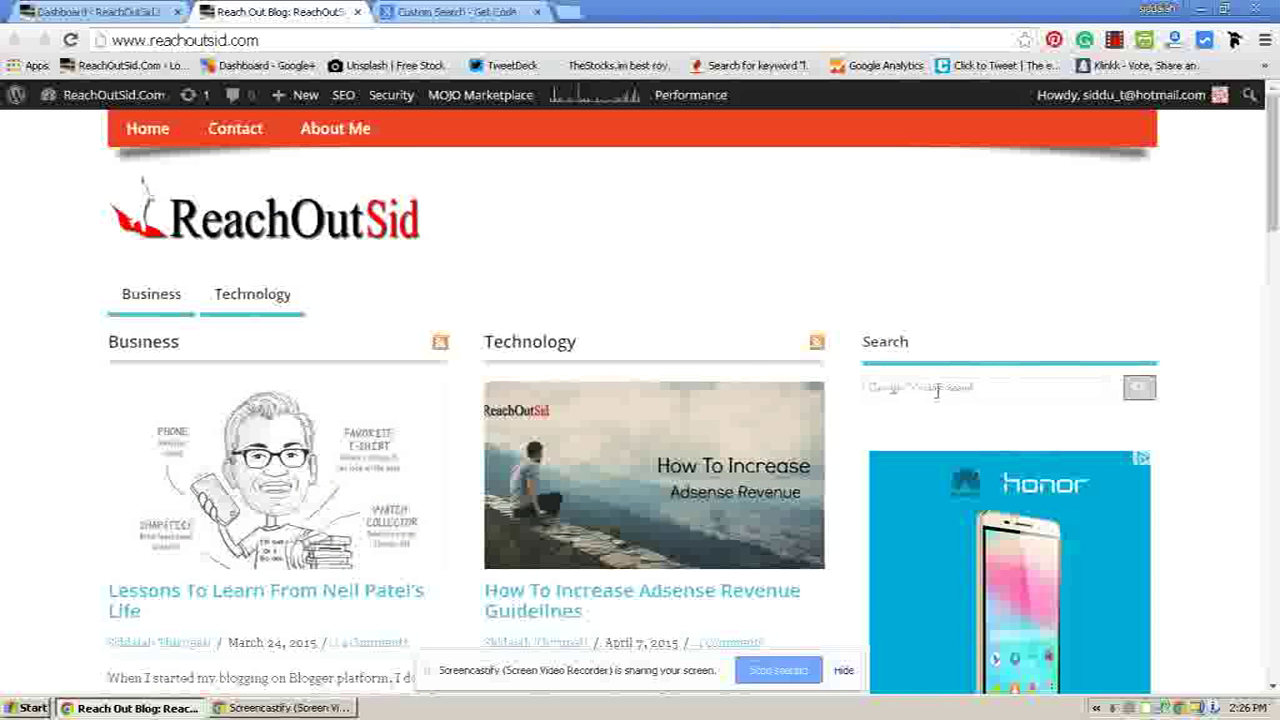